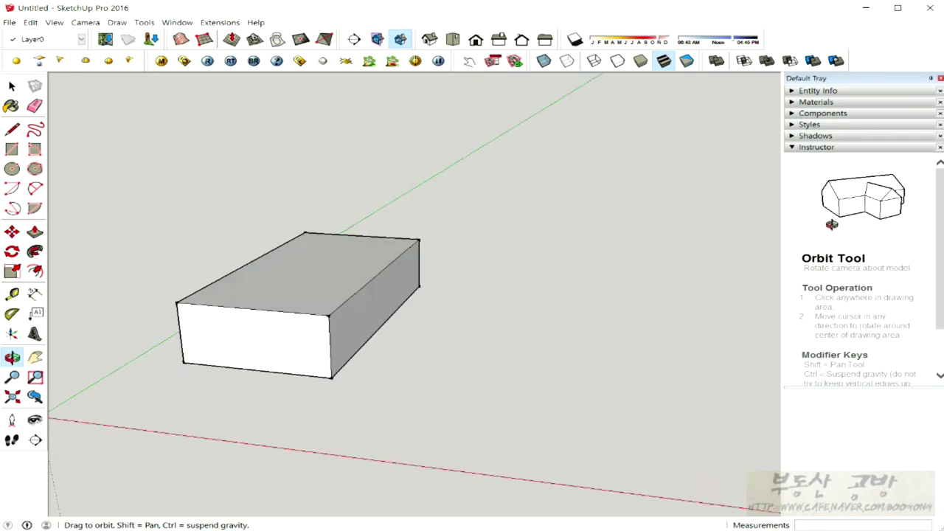
Select the box's top face, long side face and end face one at a time.
key("space")
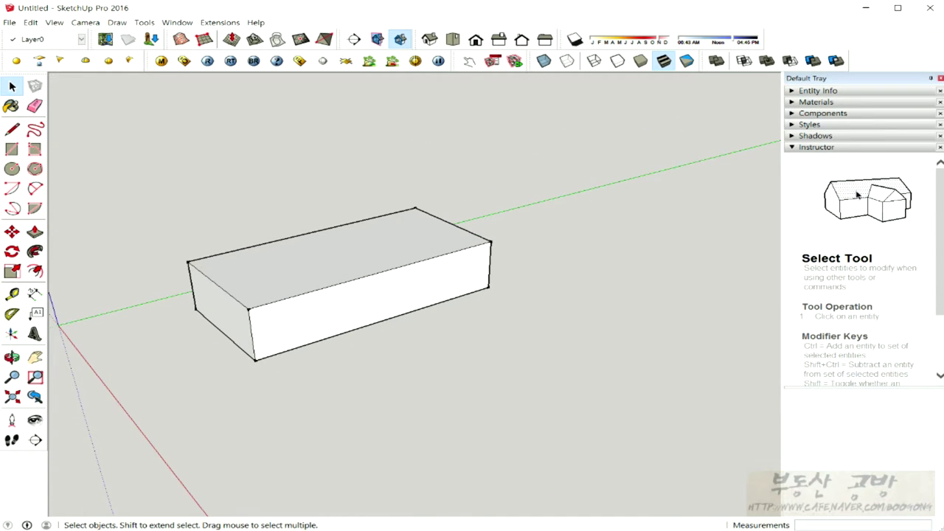
left_click(348, 262)
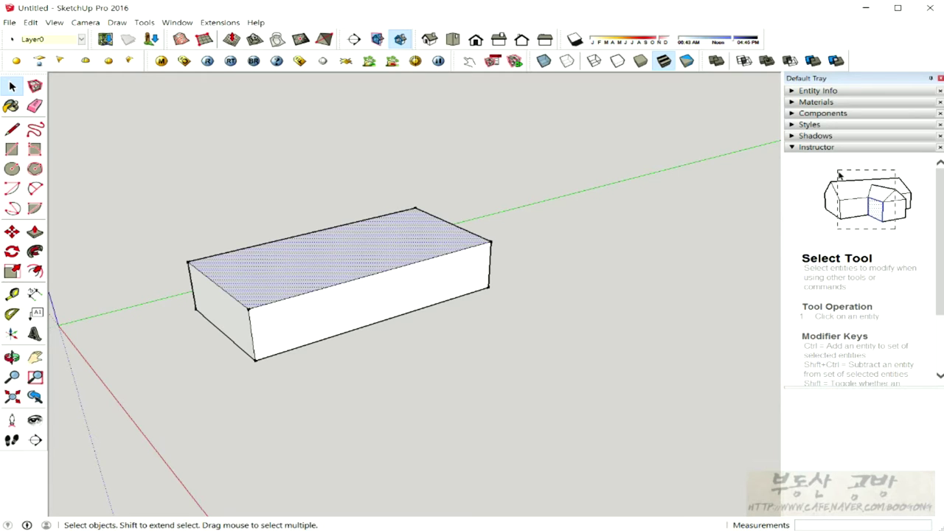
left_click(370, 275)
left_click(348, 262)
left_click(371, 301)
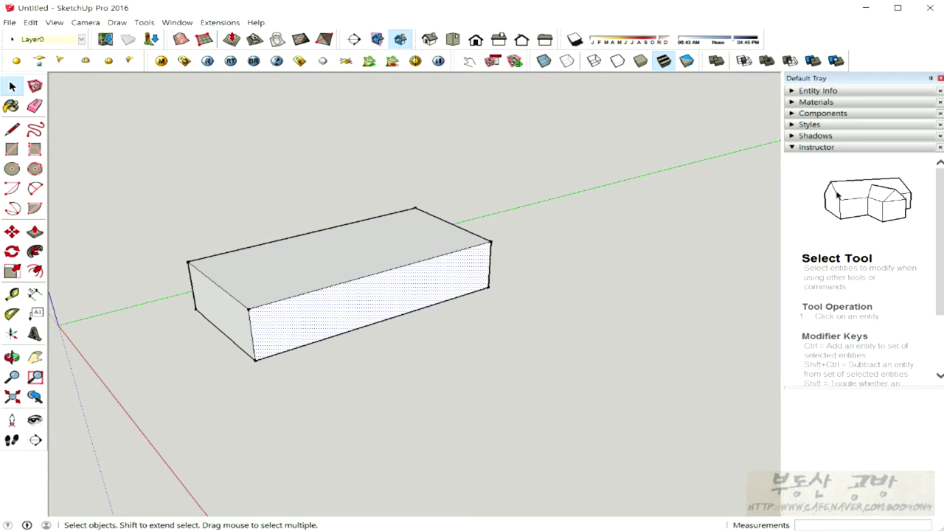
left_click(223, 311)
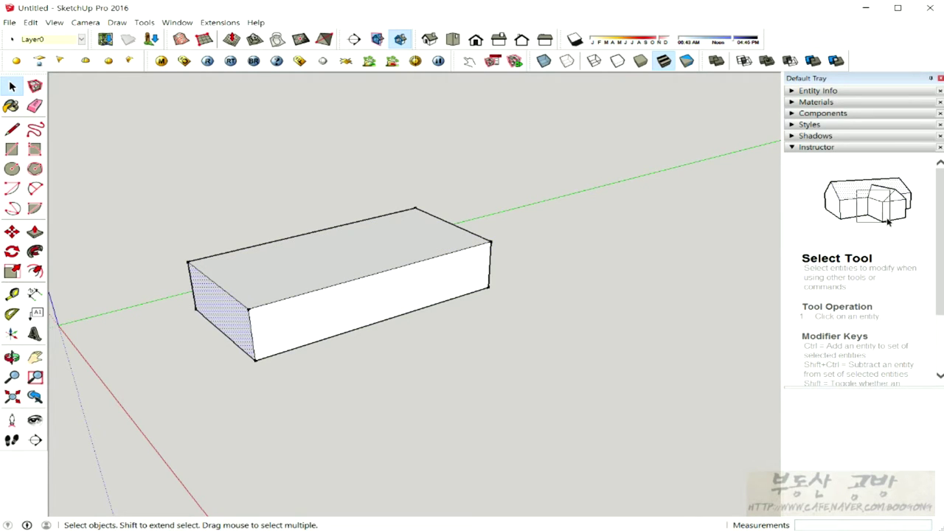
Show the entity information and inspect the box's end, top and long side faces and its upper long edge.
left_click(818, 91)
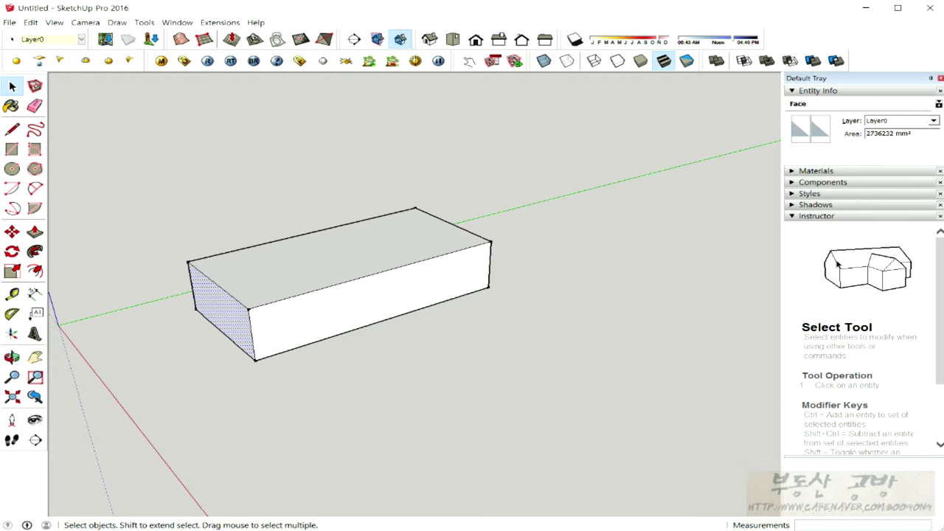
left_click(348, 263)
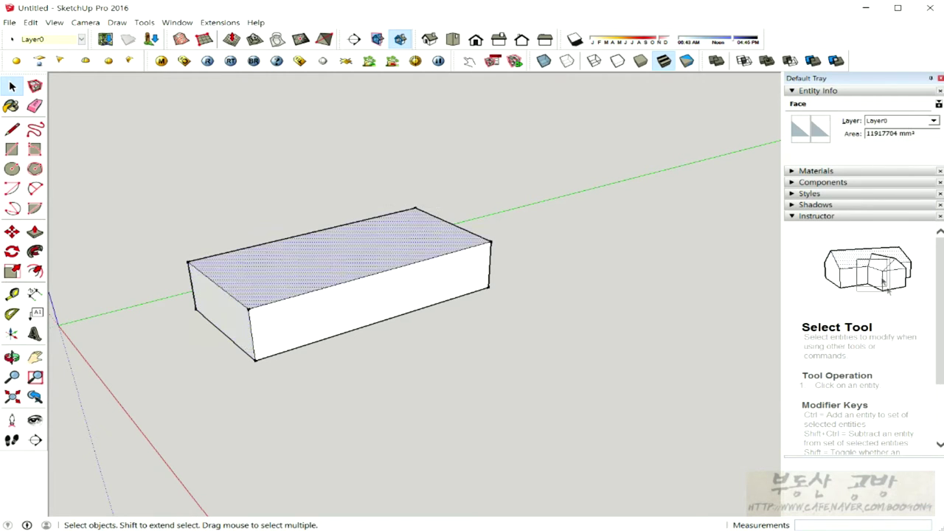
left_click(370, 300)
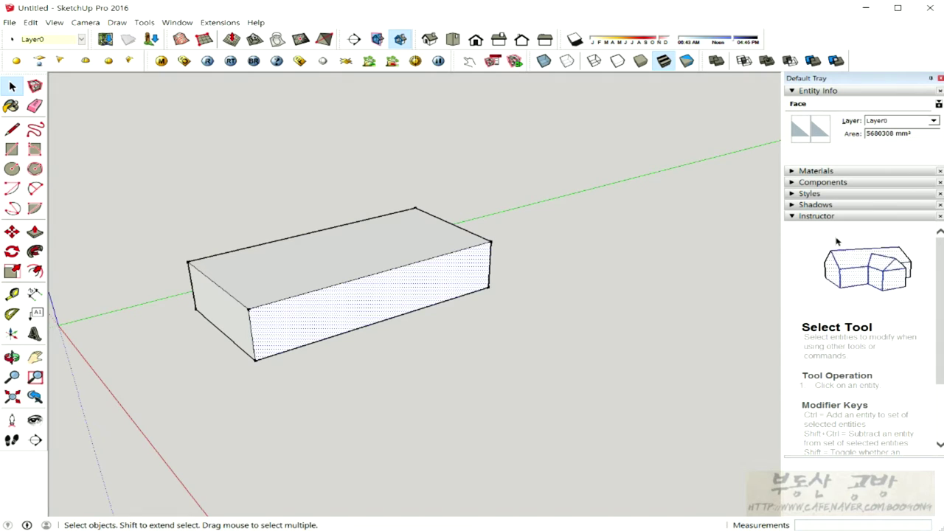
left_click(370, 276)
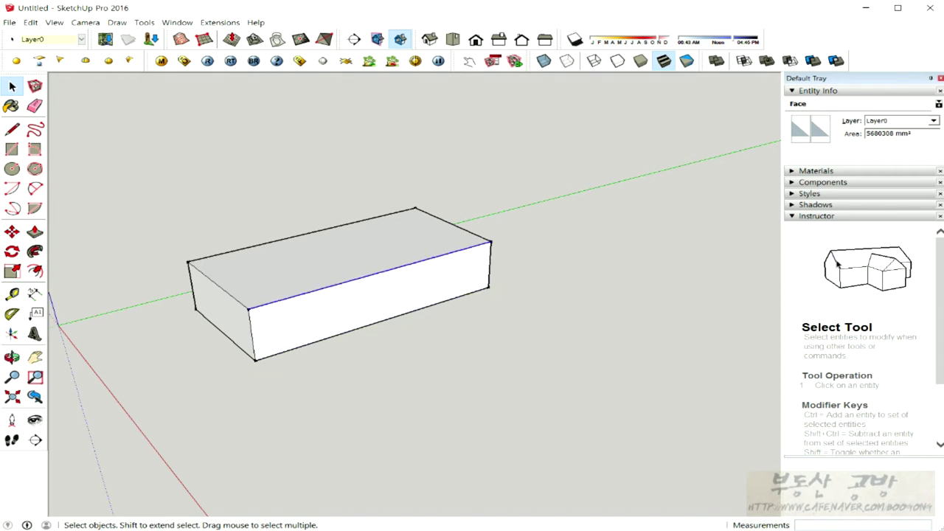
middle_click_drag(371, 287, 415, 293)
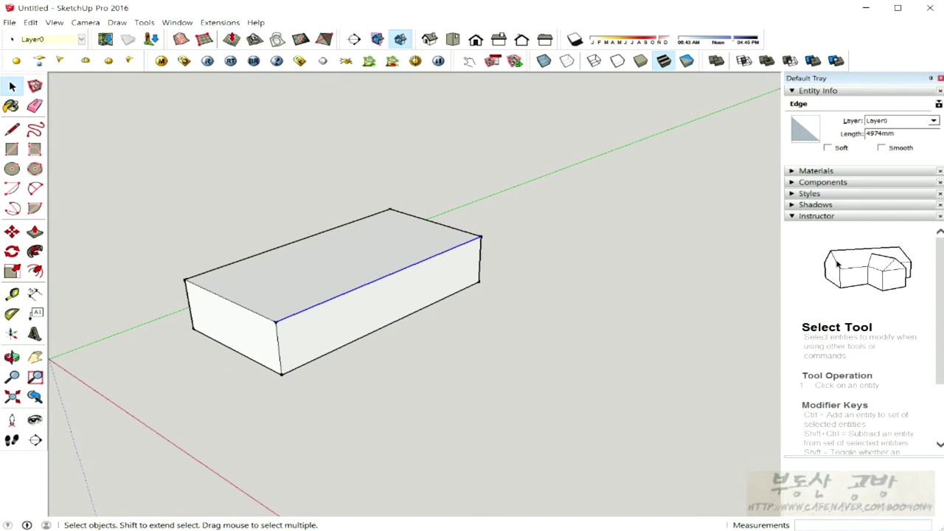
Select the entire box with all its connected faces and edges and check its entity information.
triple_click(380, 308)
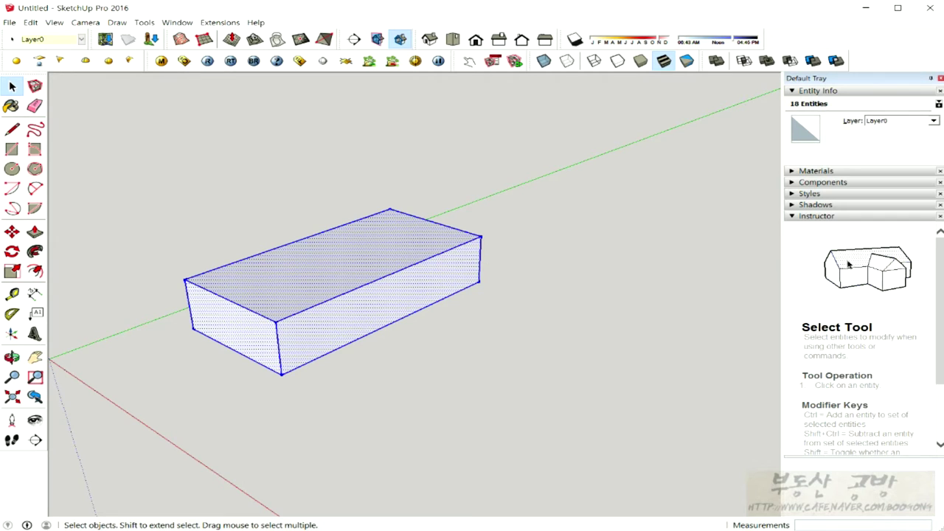
key("o")
middle_click_drag(339, 295, 292, 296)
key("space")
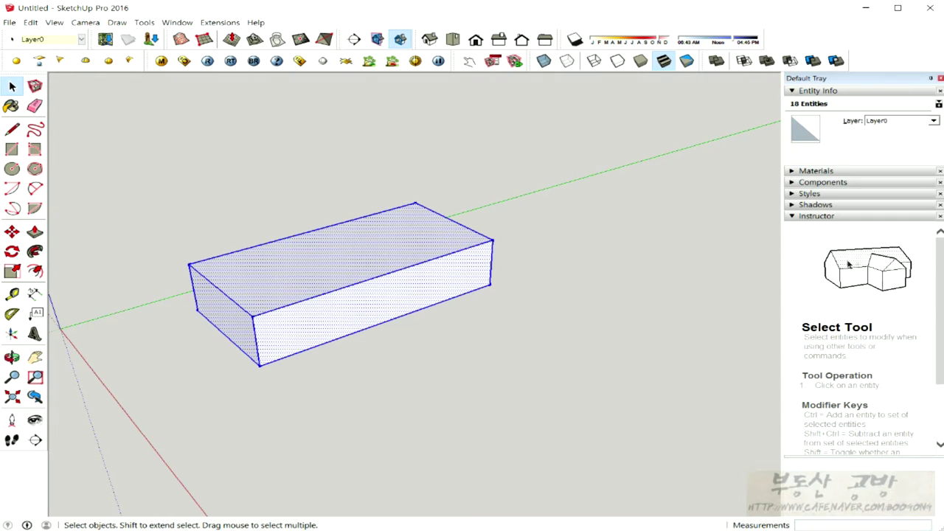
middle_click_drag(339, 287, 327, 287)
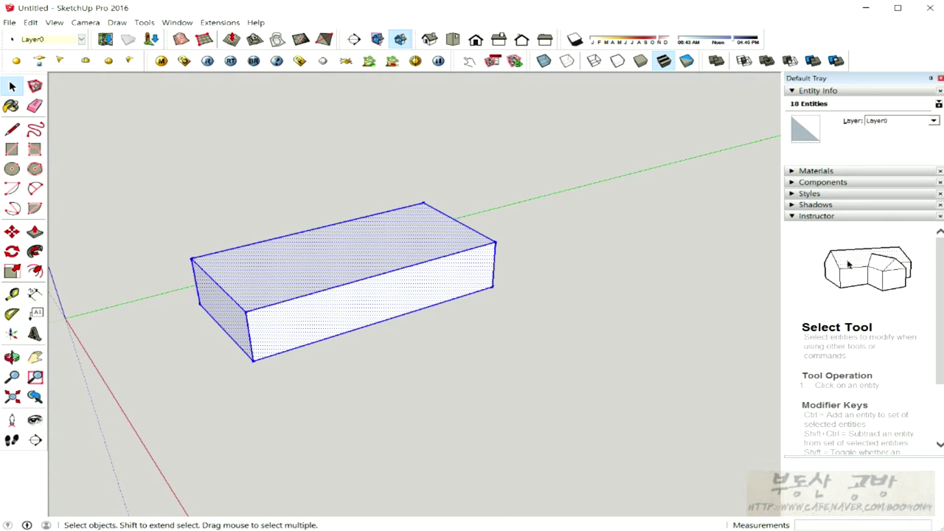
Compare the entity information of the long side face, its upper edge and the whole connected box.
left_click(361, 306)
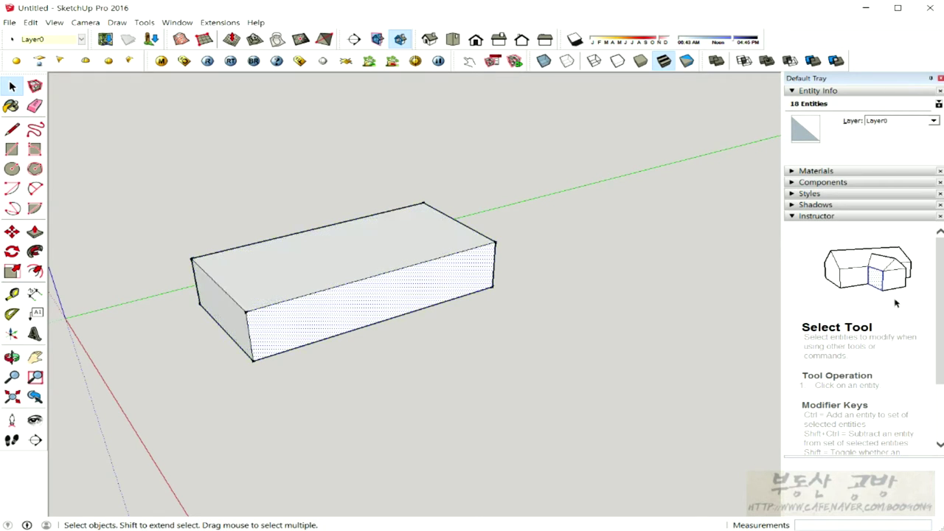
left_click(366, 278)
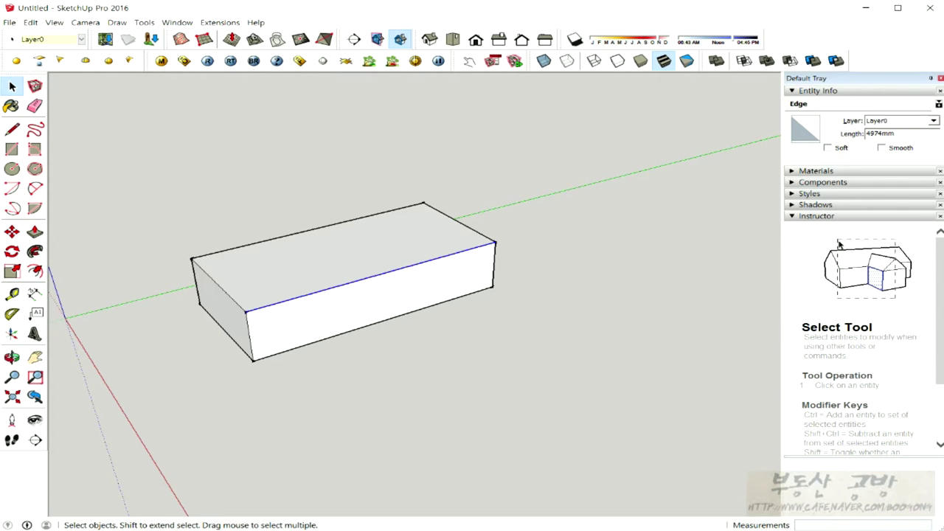
triple_click(372, 300)
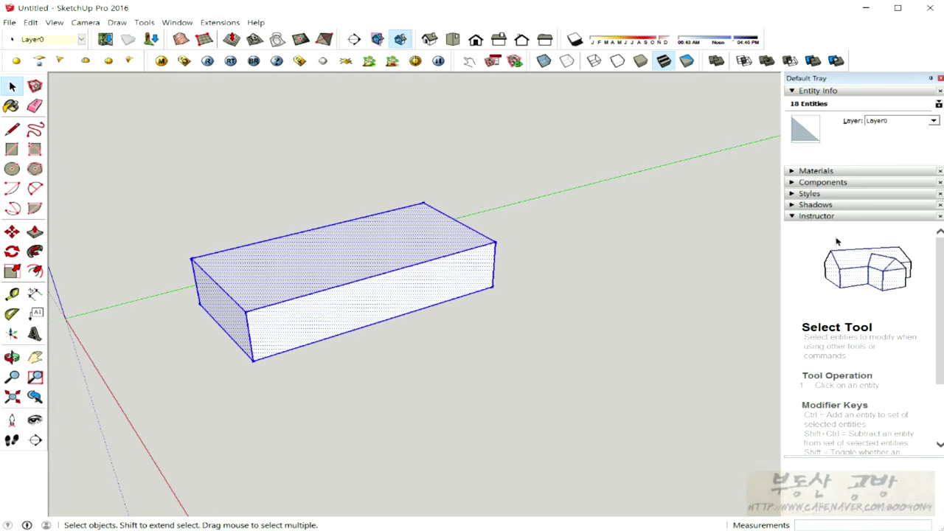
mouse_move(373, 301)
middle_mouse_down()
mouse_move(402, 303)
mouse_move(379, 301)
middle_mouse_up()
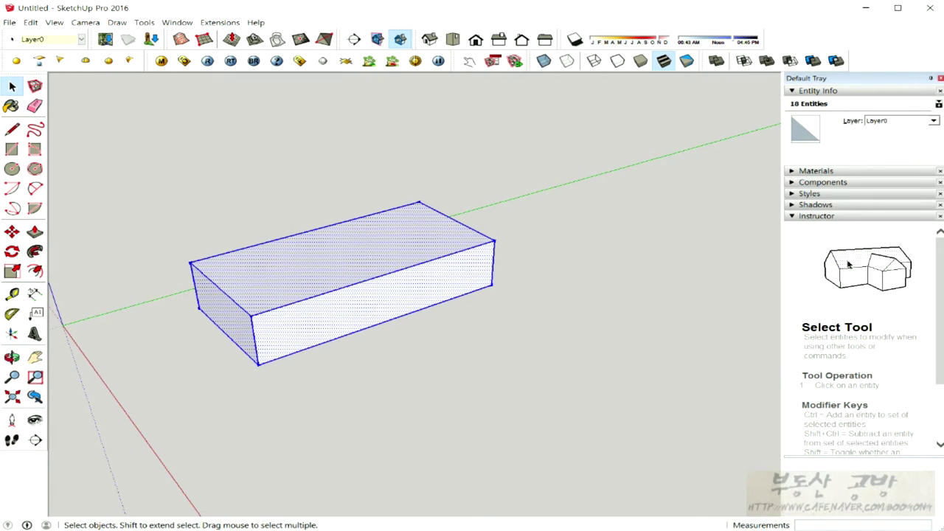
left_click(379, 301)
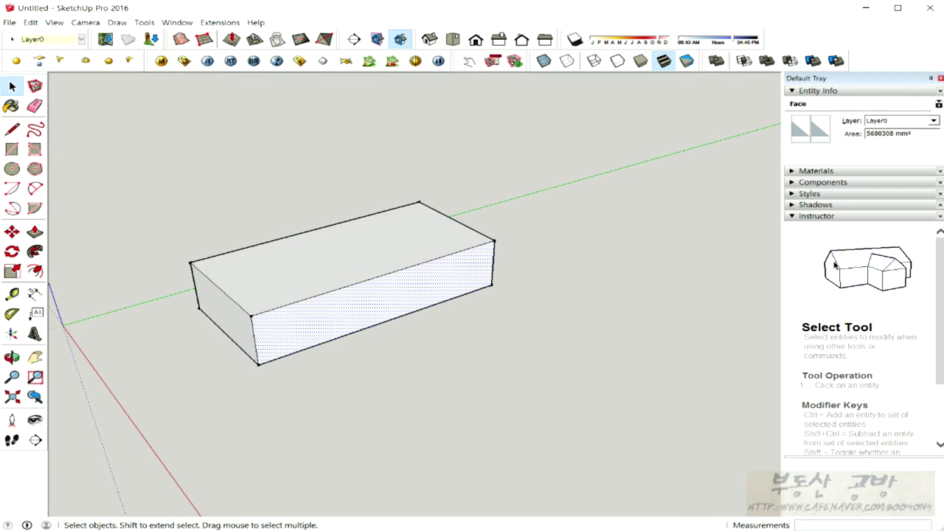
Select the box's top and bottom faces together.
middle_click_drag(413, 295, 346, 287)
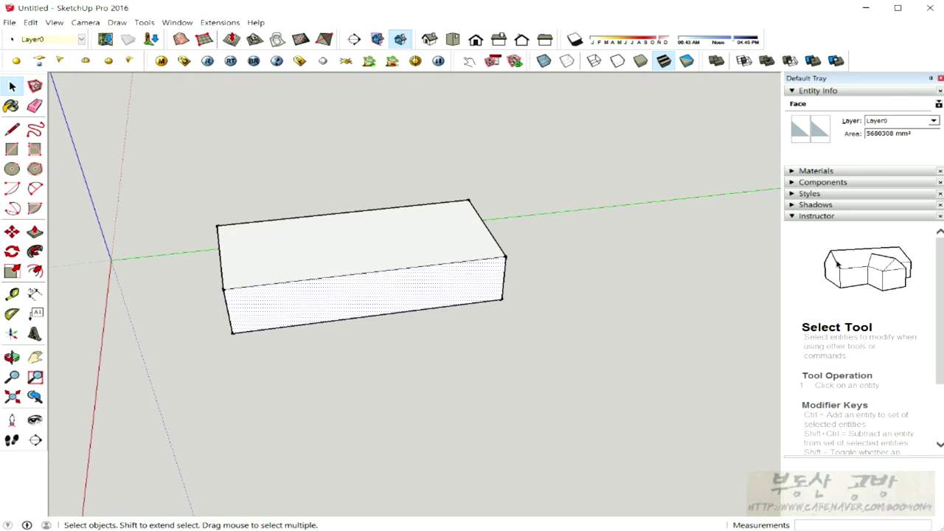
middle_click_drag(369, 283, 404, 290)
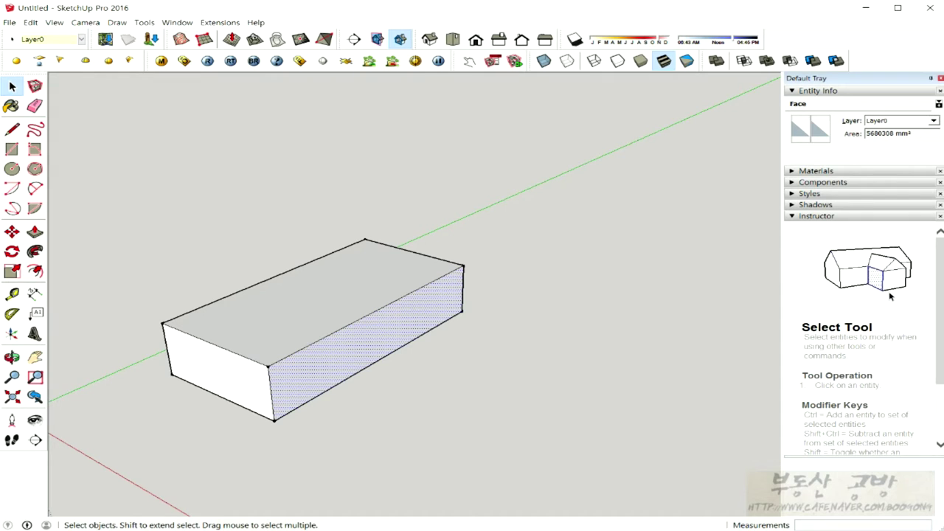
middle_click_drag(369, 303, 335, 299)
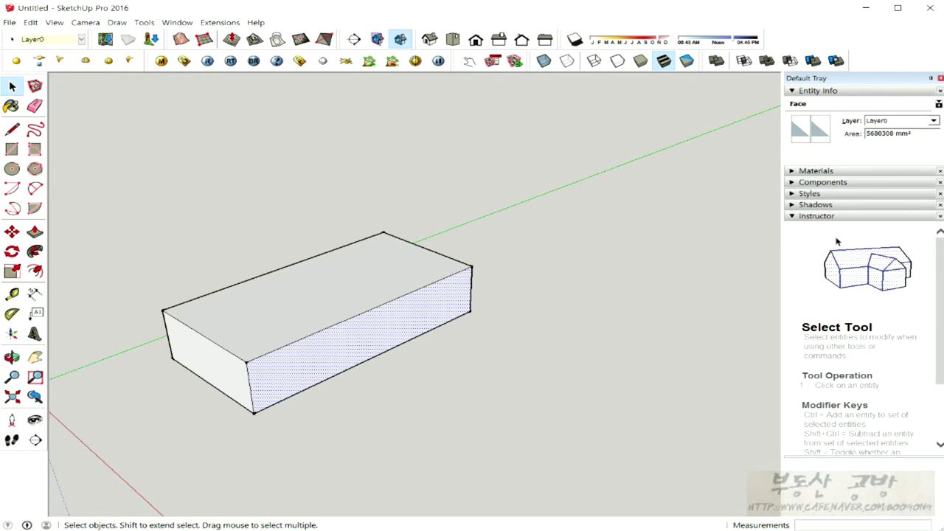
middle_click_drag(361, 310, 330, 306)
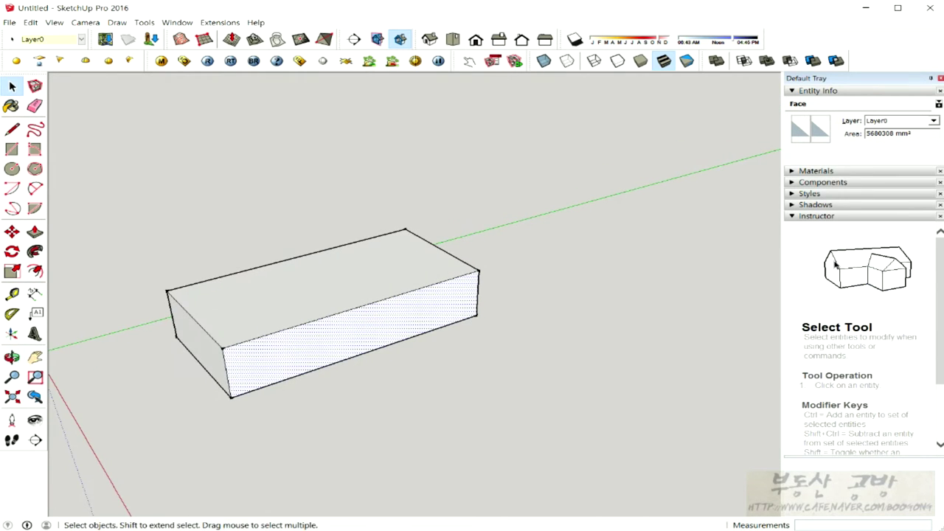
middle_click_drag(347, 310, 386, 296)
middle_click_drag(240, 314, 234, 315)
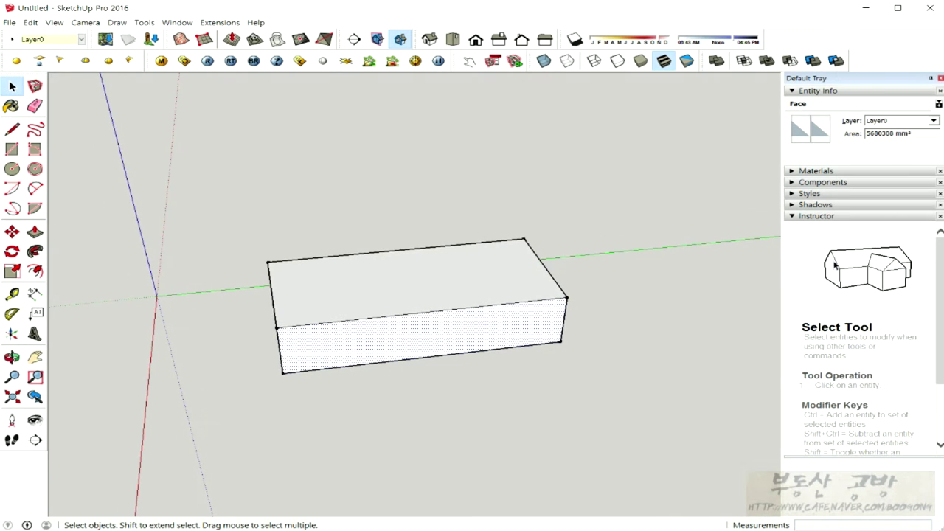
left_click(413, 286, "shift")
middle_click_drag(413, 287, 490, 287)
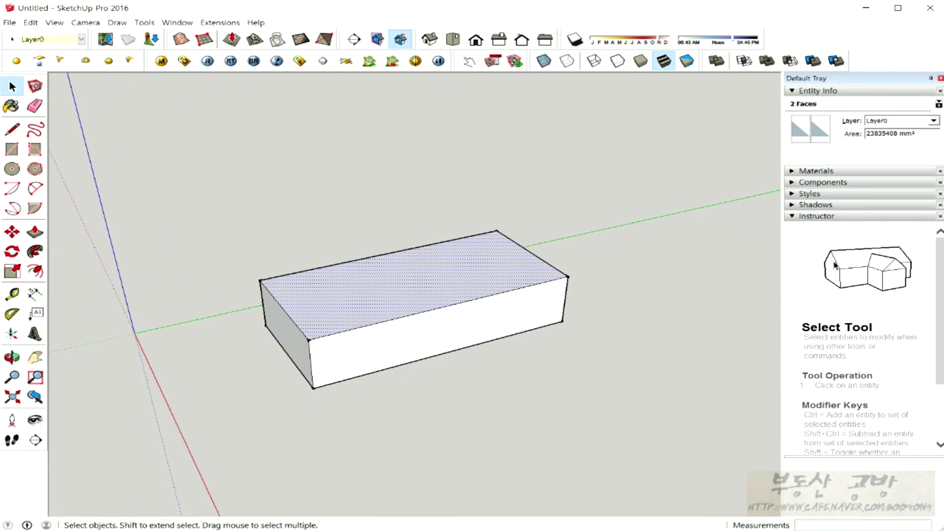
Select the whole box and place a copy of it beside the original along the green axis.
left_click(443, 387)
left_click(419, 340)
middle_click_drag(419, 340, 374, 340)
double_click(398, 338)
triple_click(401, 338)
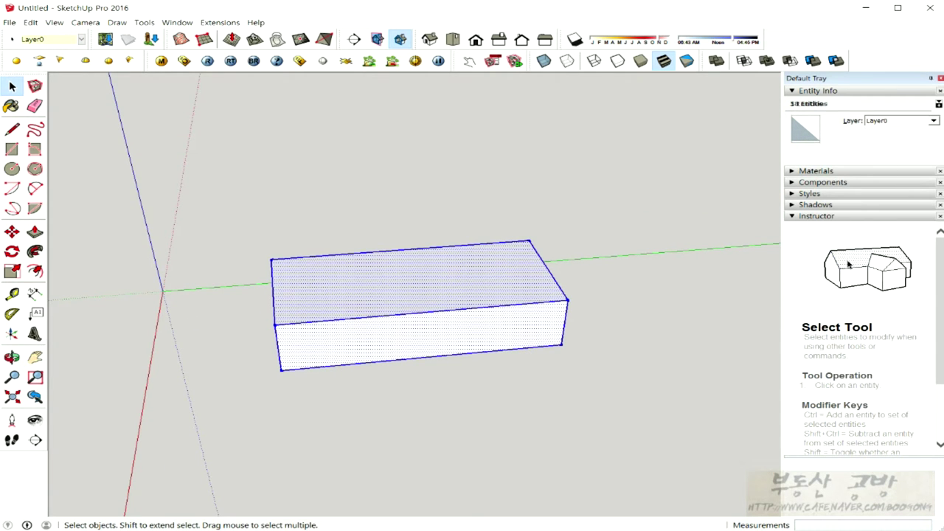
middle_click_drag(402, 338, 332, 342)
middle_click_drag(369, 317, 324, 322)
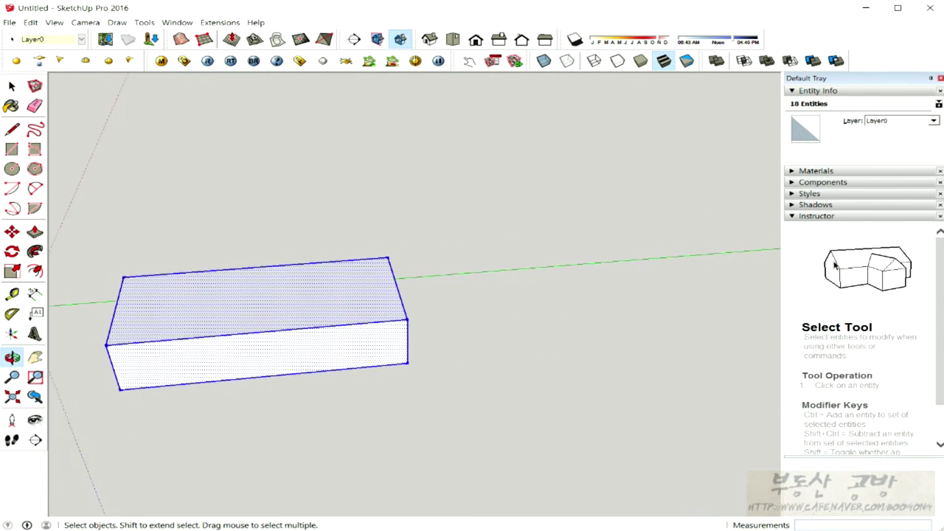
left_click(12, 232)
left_click(286, 311)
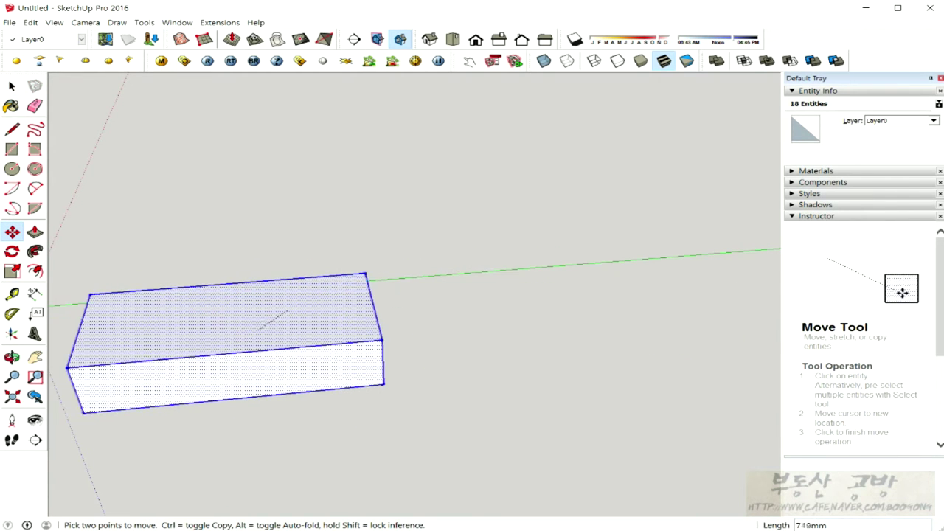
key("ctrl")
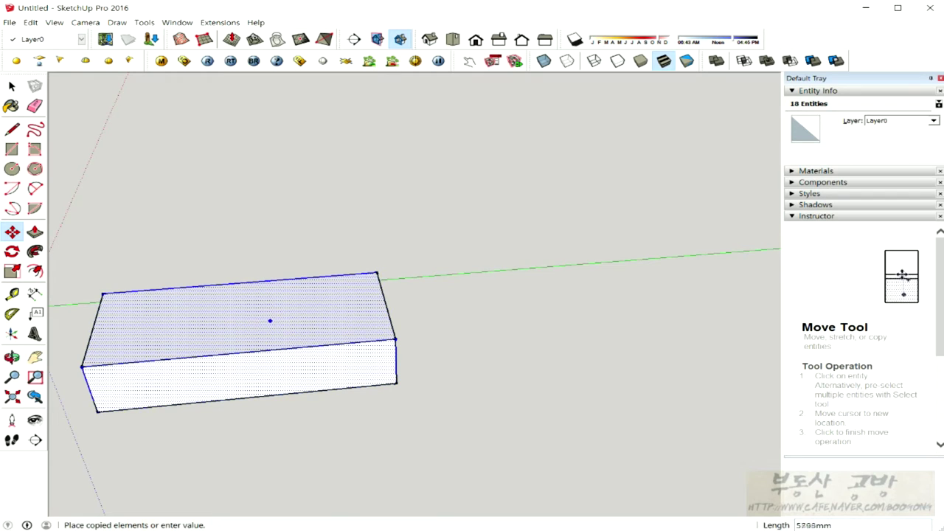
left_click(536, 364)
key("space")
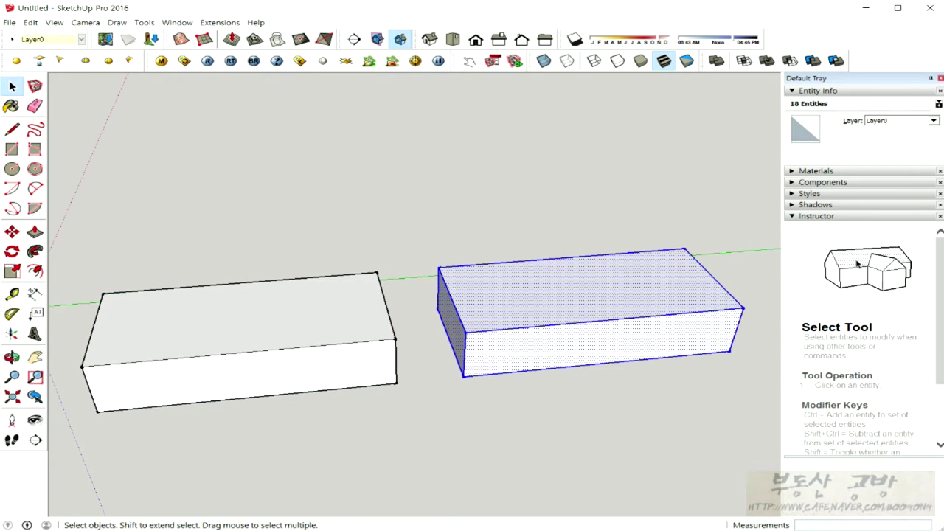
Select individual top and side faces on both the original box and its copy to compare them.
left_click(435, 413)
left_click(251, 376)
left_click(254, 321)
left_click(568, 295)
left_click(579, 345)
left_click(590, 402)
left_click(579, 295)
left_click(582, 345)
left_click(561, 296)
left_click(273, 317)
left_click(251, 376)
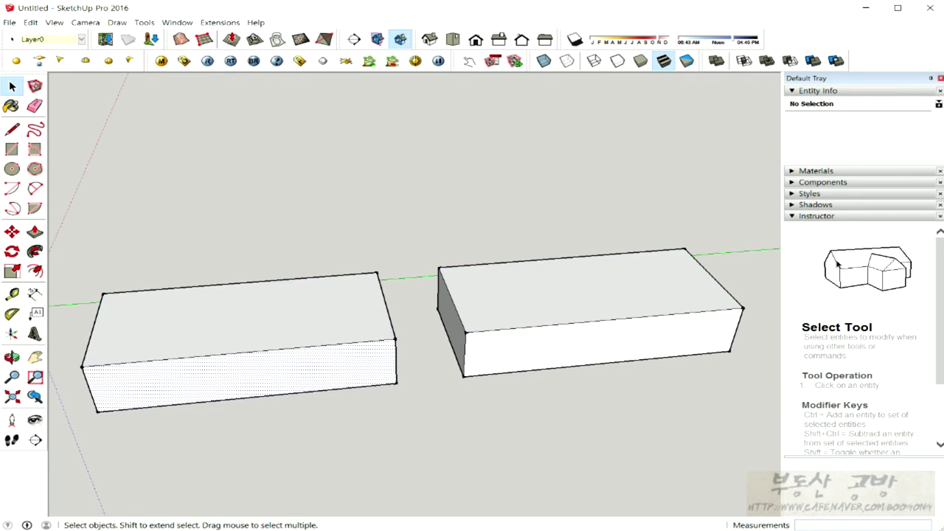
Select all connected faces and edges of the copied box and make them a group.
triple_click(638, 341)
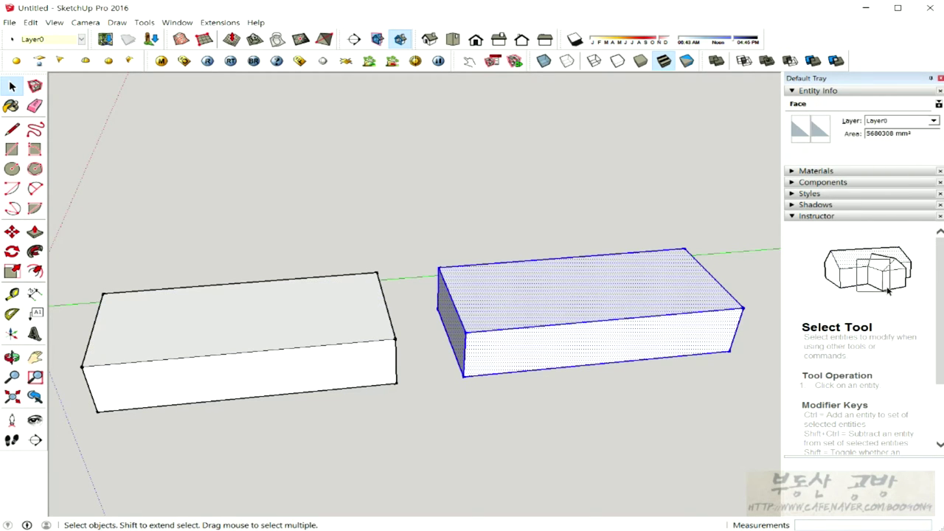
left_click(590, 402)
double_click(586, 293)
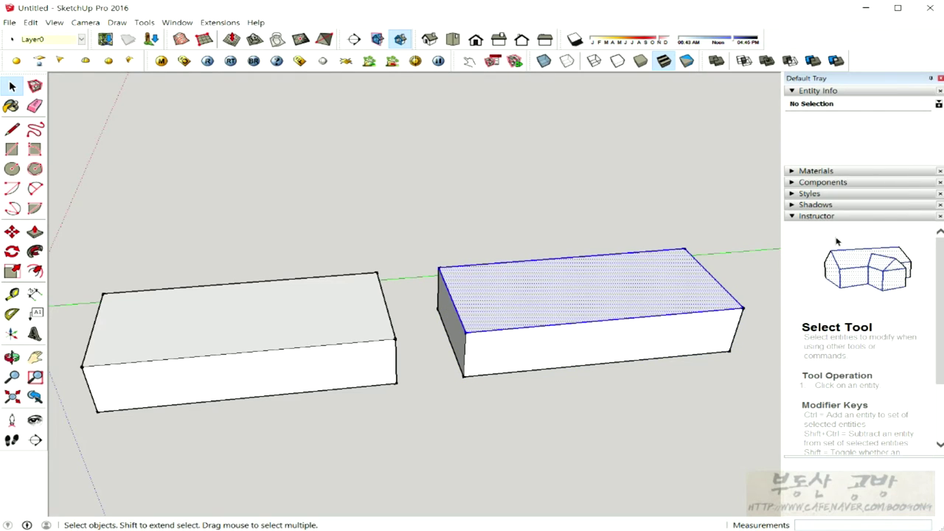
triple_click(587, 292)
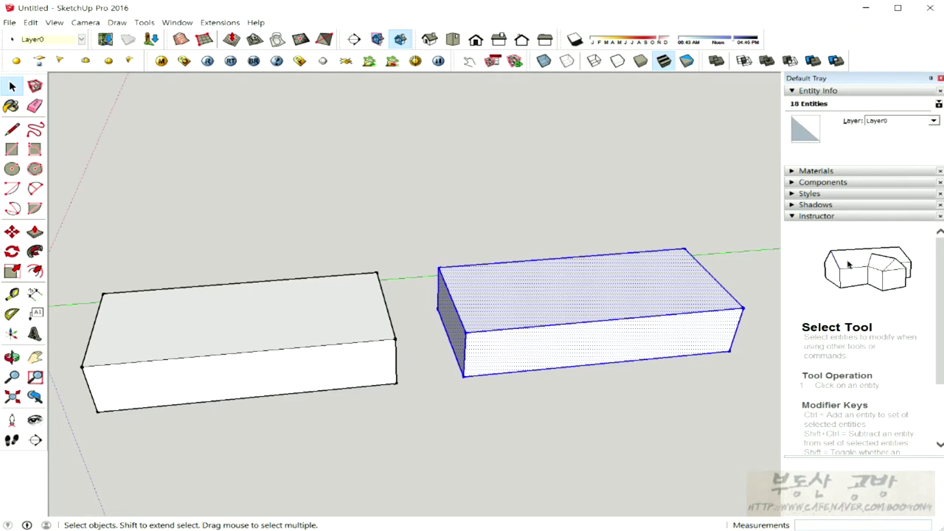
right_click(500, 308)
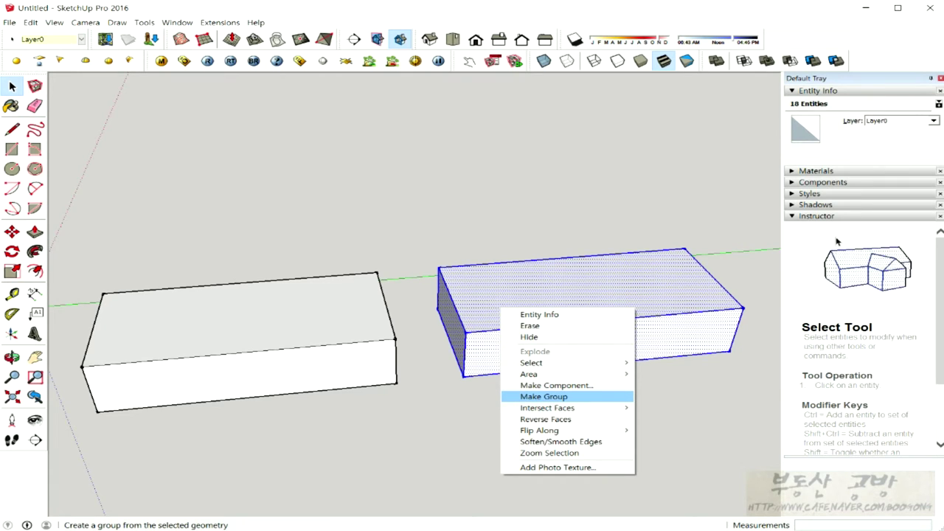
left_click(543, 396)
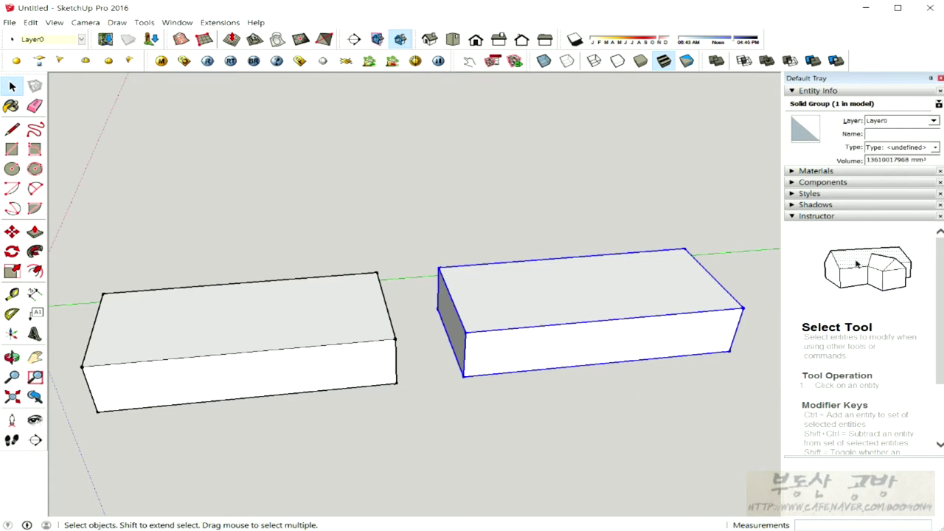
Select the original box's individual faces and all its connected geometry, and select the grouped copy to compare their behaviour.
left_click(422, 409)
left_click(254, 324)
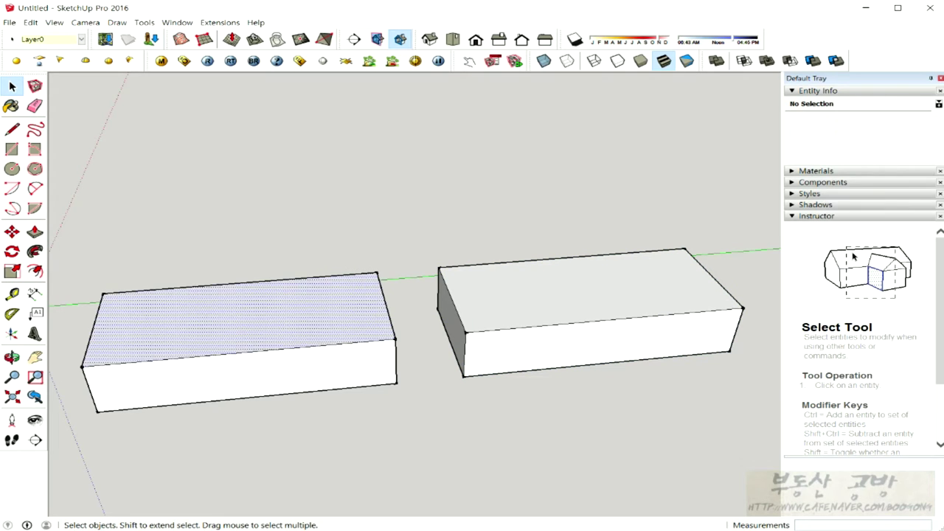
left_click(254, 375)
triple_click(247, 321)
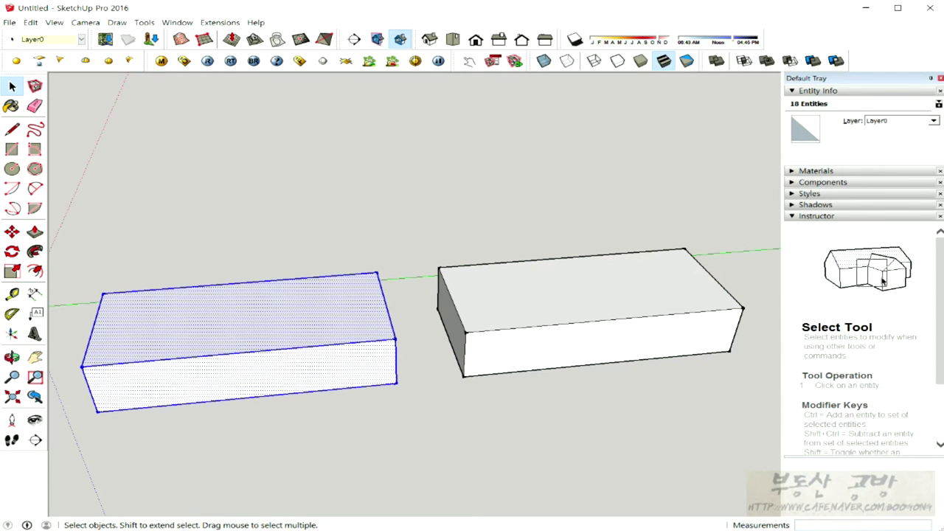
key("ctrl+t")
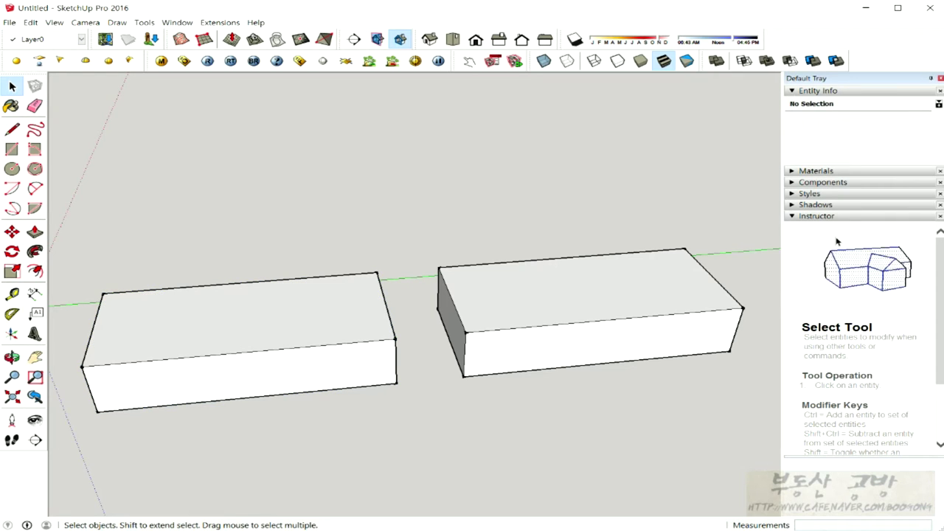
left_click(583, 299)
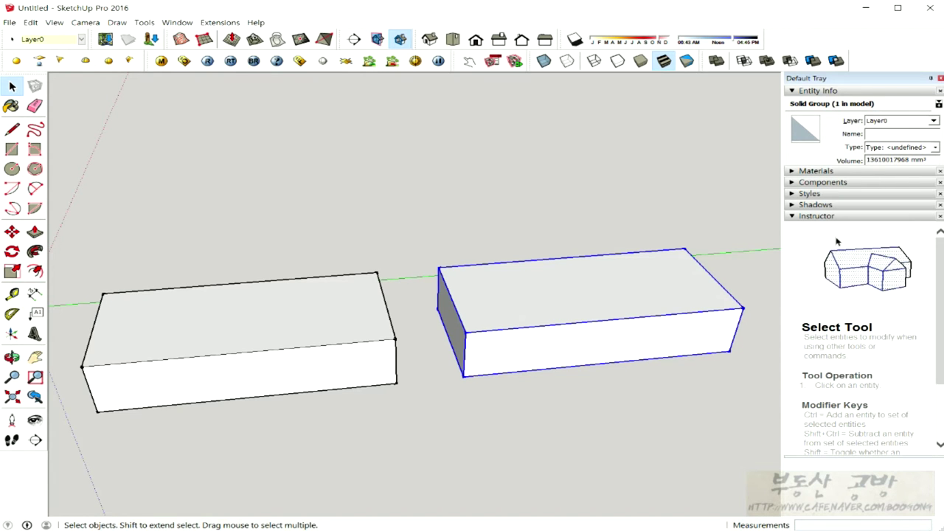
Open the grouped box for editing, select all its connected faces and edges, inspect them, and close the group.
mouse_move(413, 309)
middle_mouse_down()
mouse_move(365, 296)
mouse_move(420, 313)
mouse_move(413, 323)
middle_mouse_up()
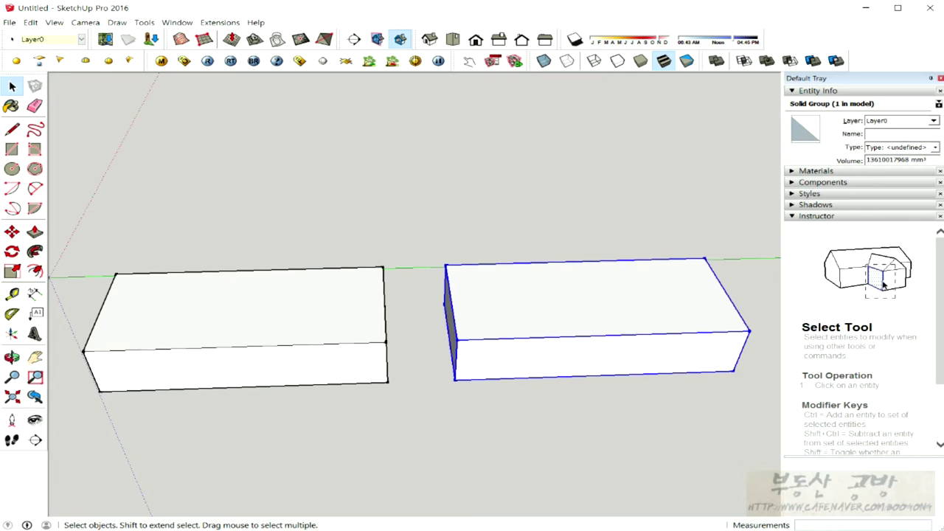
triple_click(598, 303)
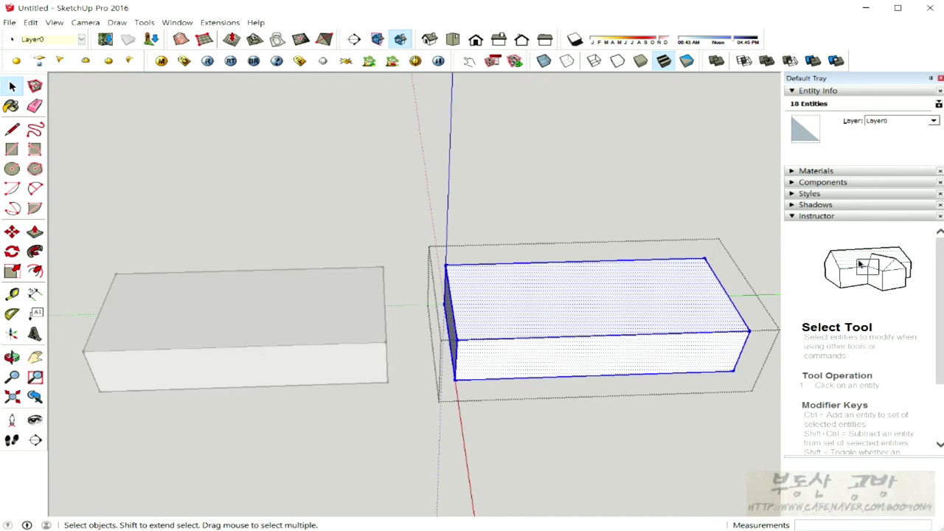
middle_click_drag(597, 302, 613, 303)
middle_click_drag(424, 309, 431, 310)
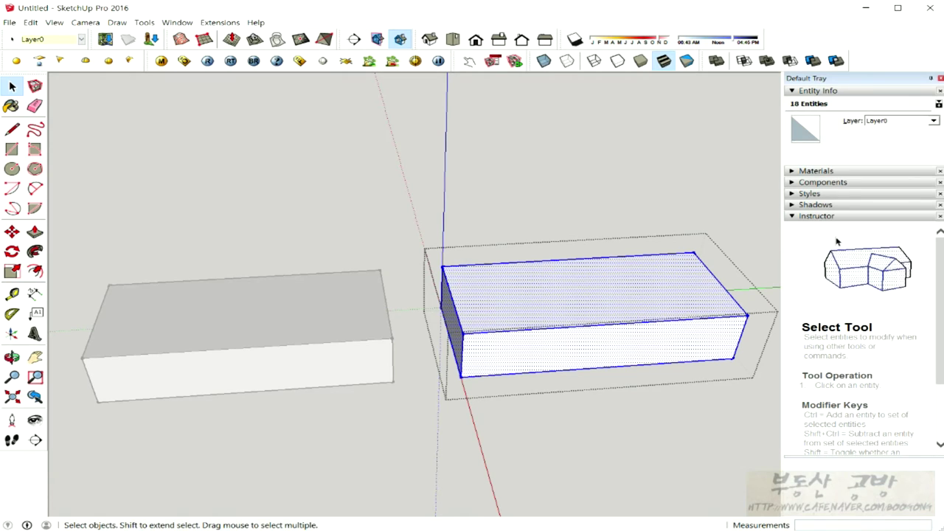
middle_click_drag(472, 347, 431, 348)
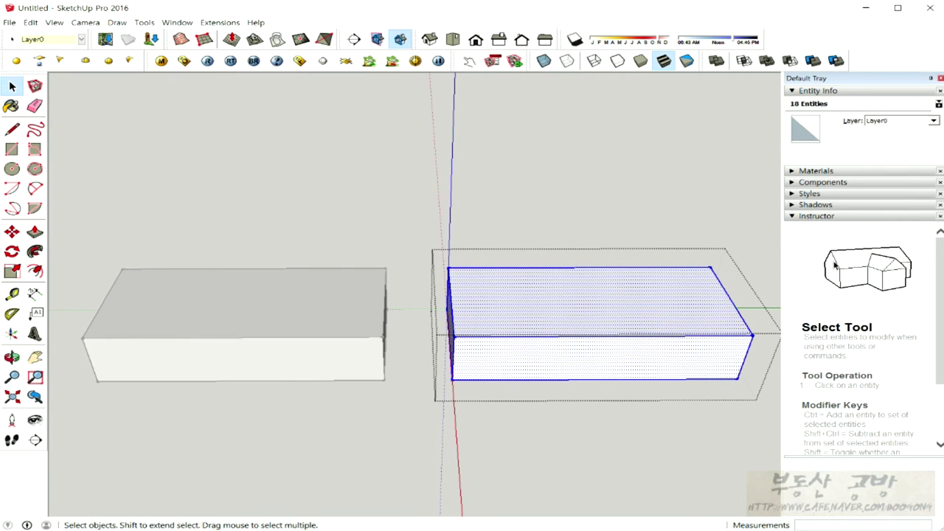
key("Escape")
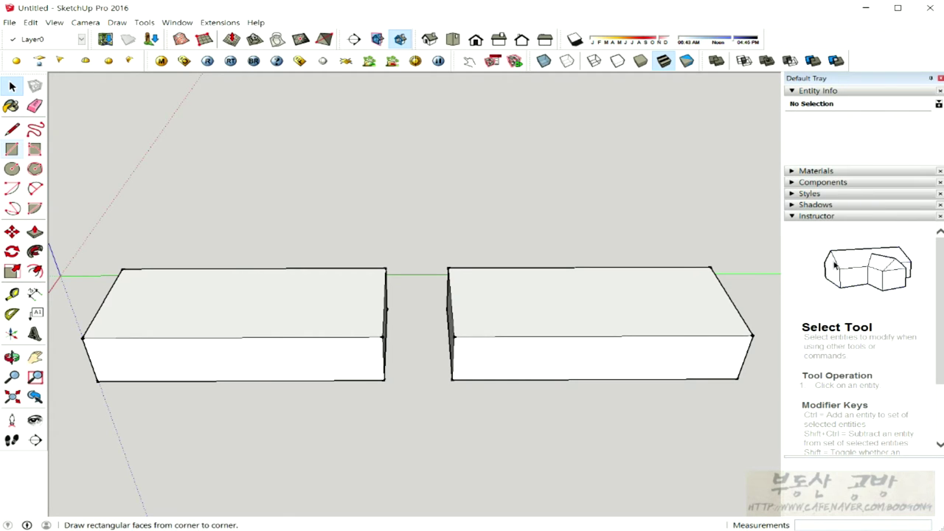
Draw a line from the original box's top face across the gap onto the grouped copy's top face.
left_click(12, 129)
left_click(321, 296)
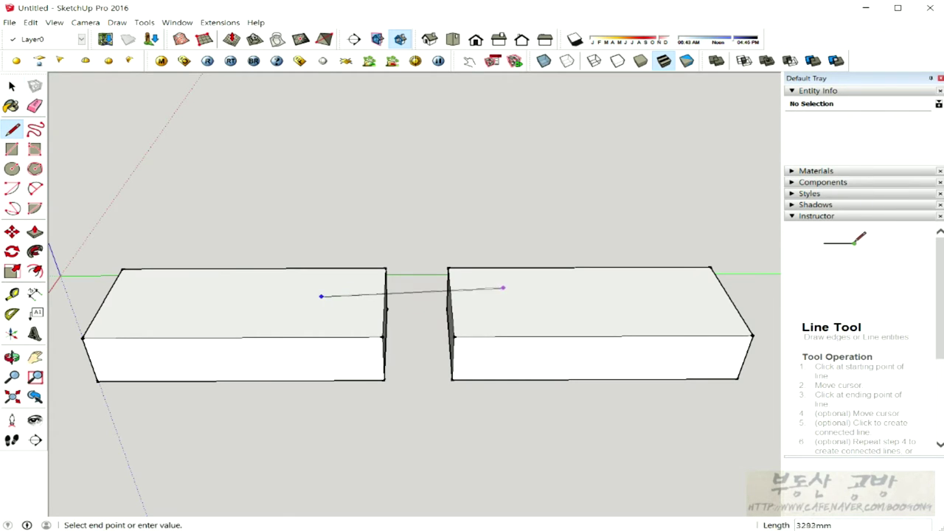
left_click(504, 296)
middle_click_drag(507, 318, 450, 332)
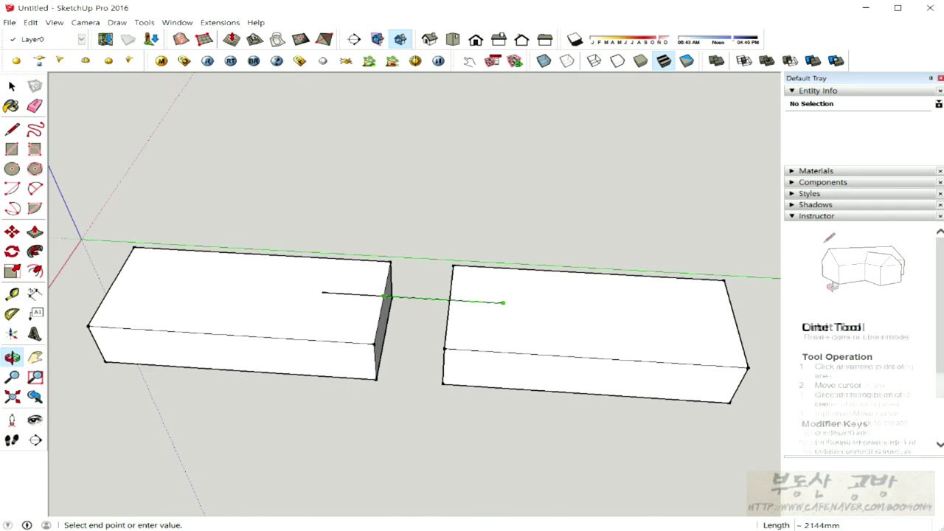
key("space")
middle_click_drag(505, 303, 509, 295)
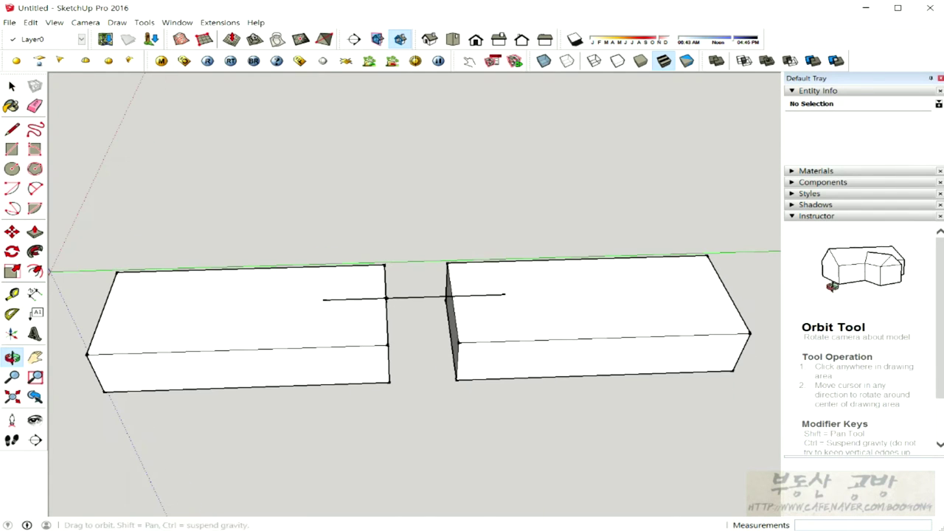
Examine where the connecting line meets both boxes, selecting the original's top face and the grouped copy for comparison.
left_click(255, 313)
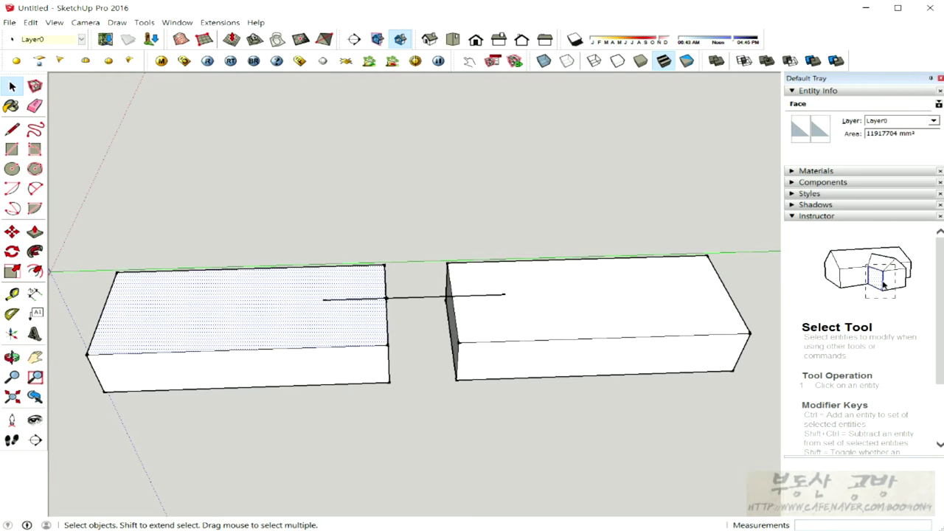
scroll(393, 319, "up", 5)
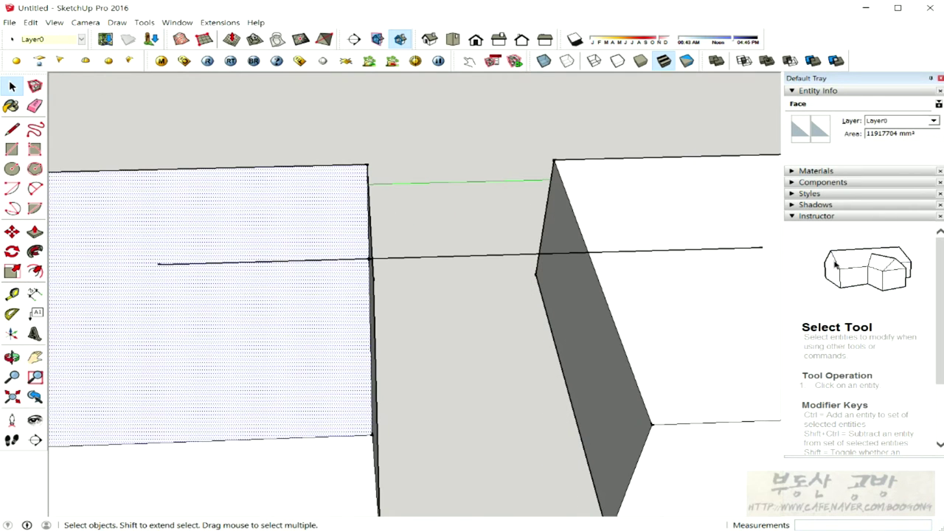
left_click(447, 318)
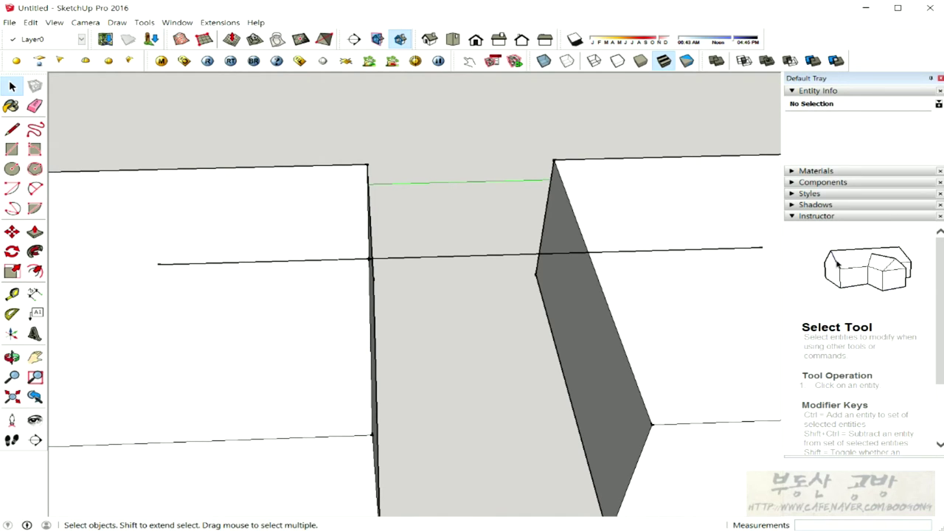
scroll(520, 270, "down", 7)
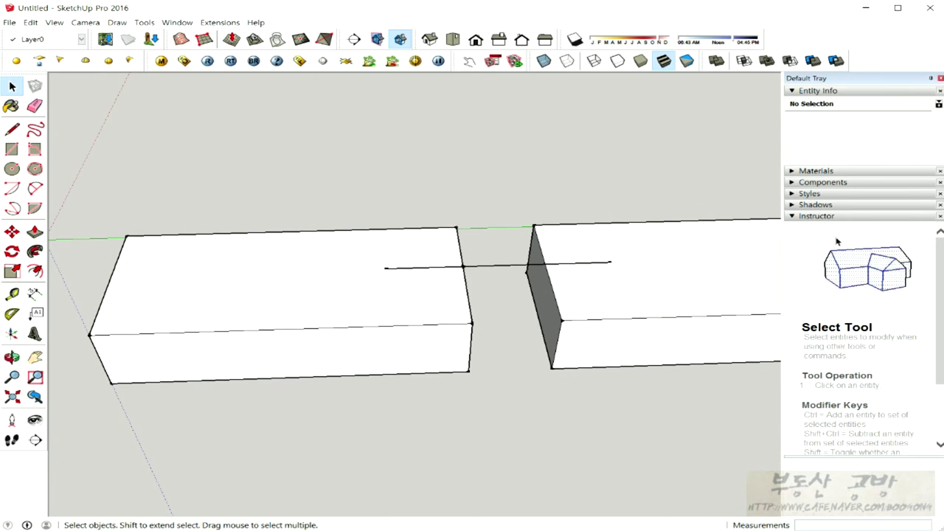
left_click(626, 291)
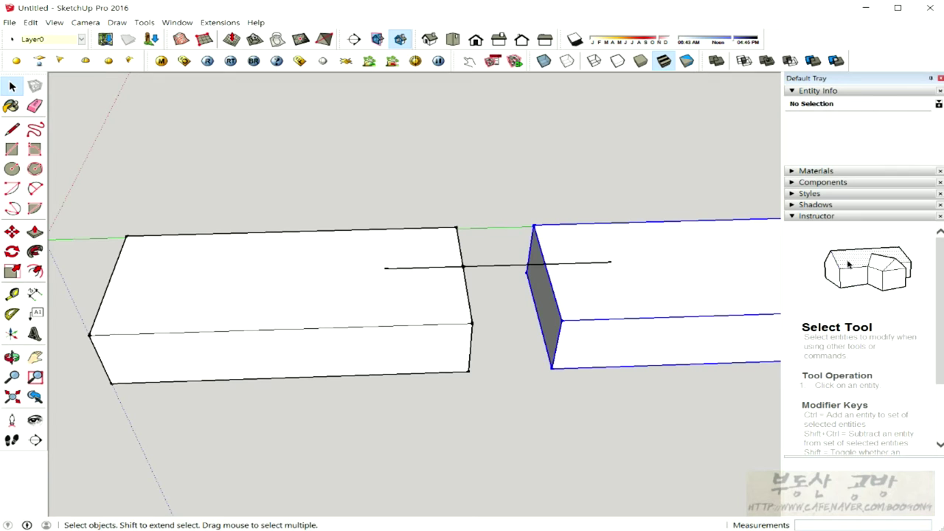
left_click(369, 291)
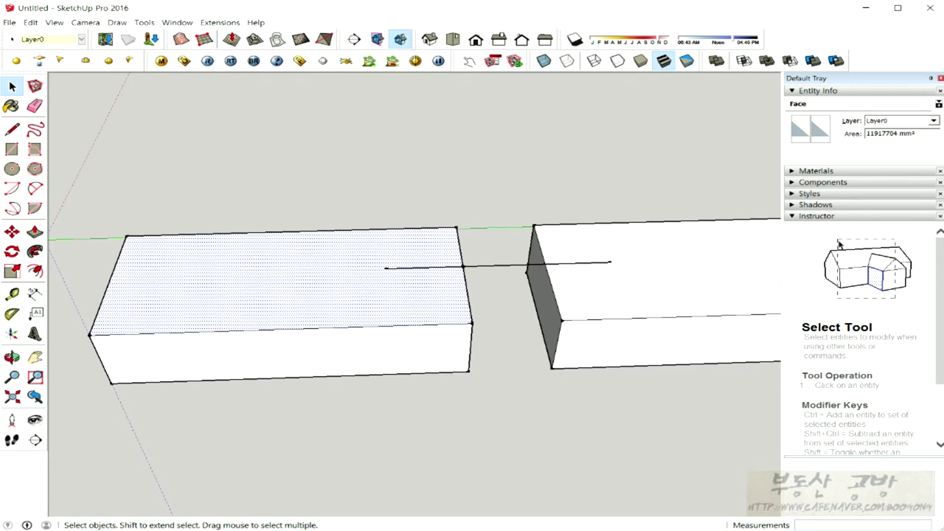
scroll(508, 339, "down", 3)
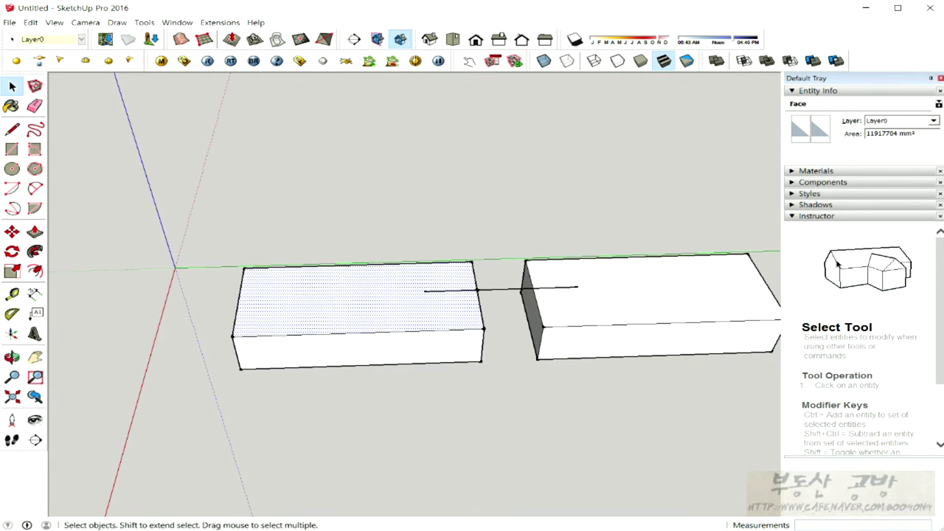
Select the original box with its entire connecting line and move them about 437 mm along the green axis toward the origin.
left_click_drag(203, 207, 498, 392)
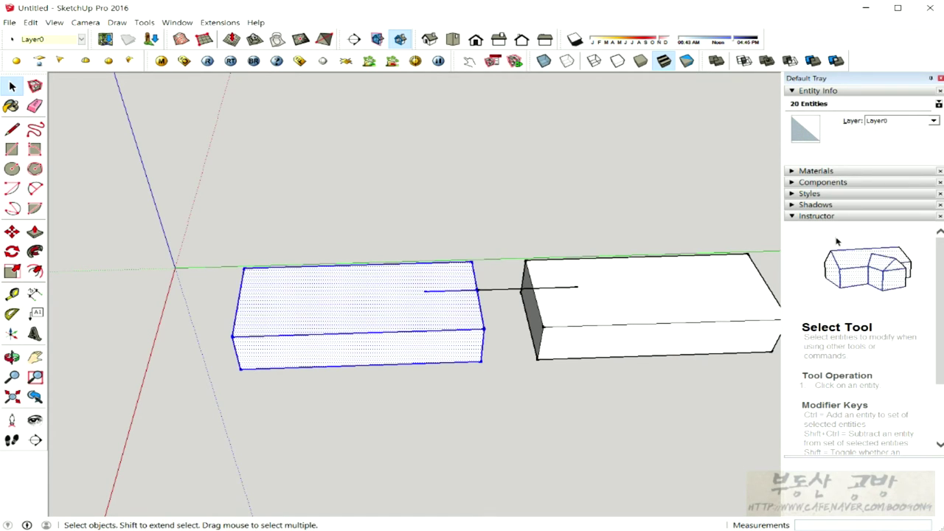
double_click(357, 303)
triple_click(502, 288)
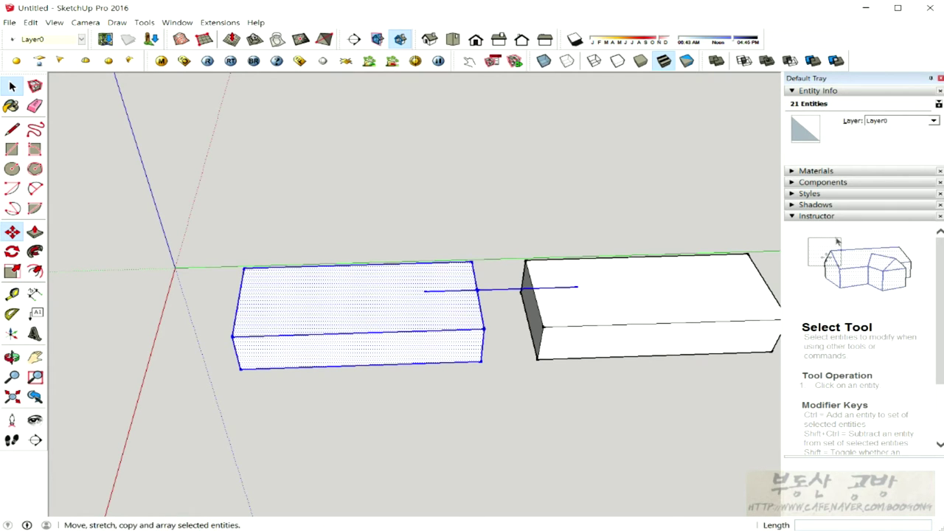
left_click(12, 231)
left_click(388, 311)
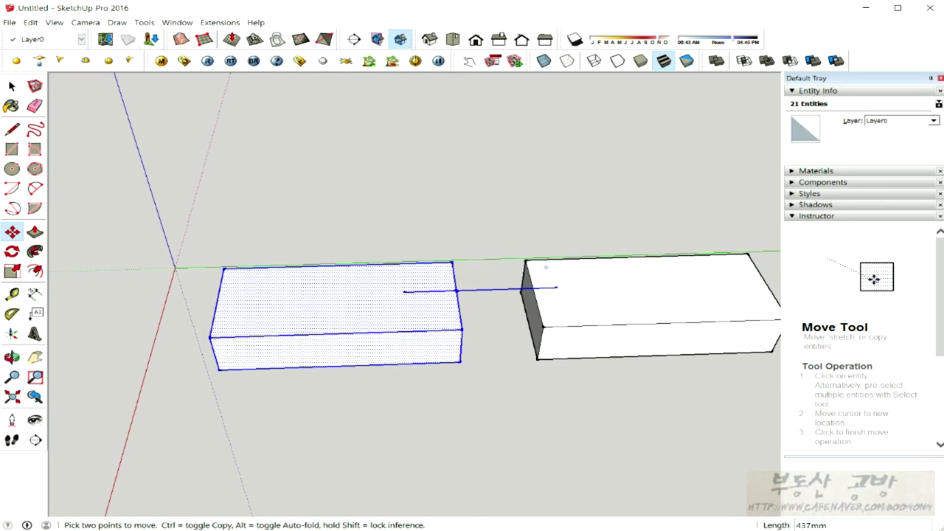
key("space")
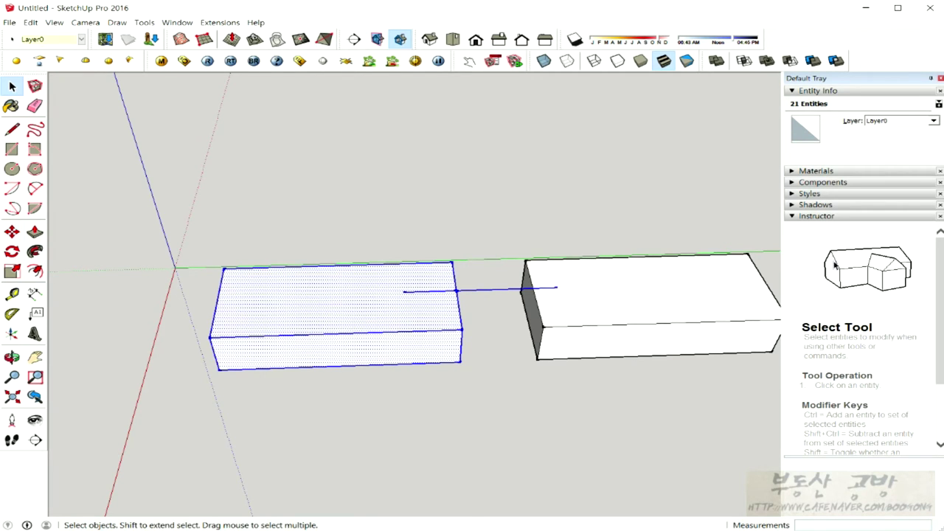
Open the grouped box for editing and close it, then select it and repeat to examine how group editing works.
double_click(583, 335)
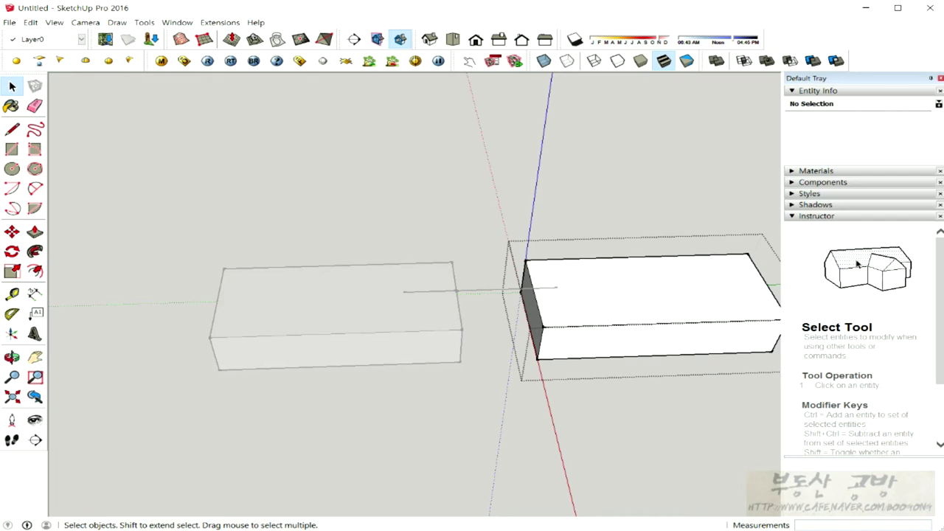
key("Escape")
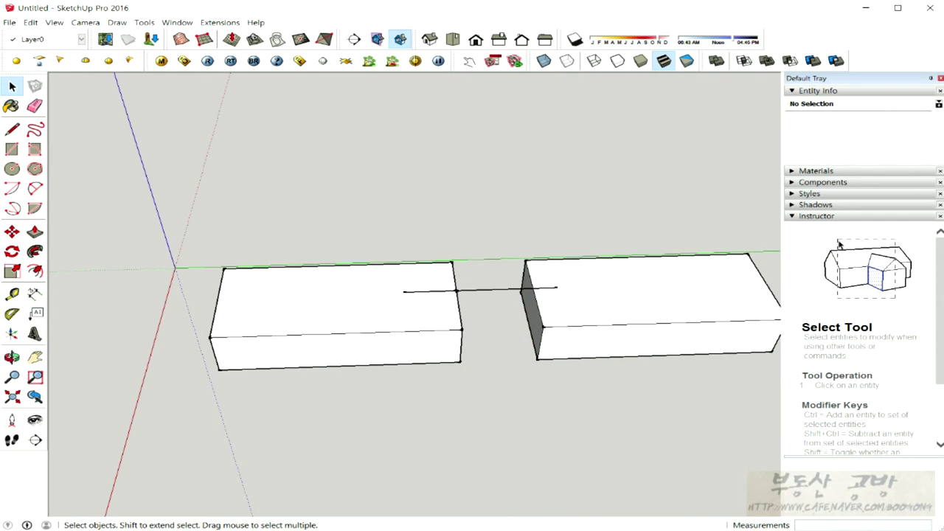
left_click(591, 336)
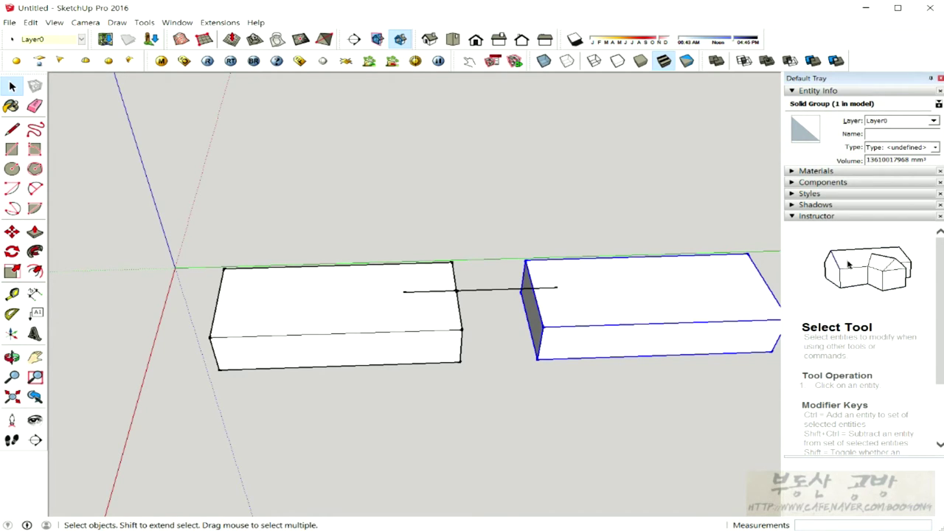
middle_click_drag(472, 310, 461, 310)
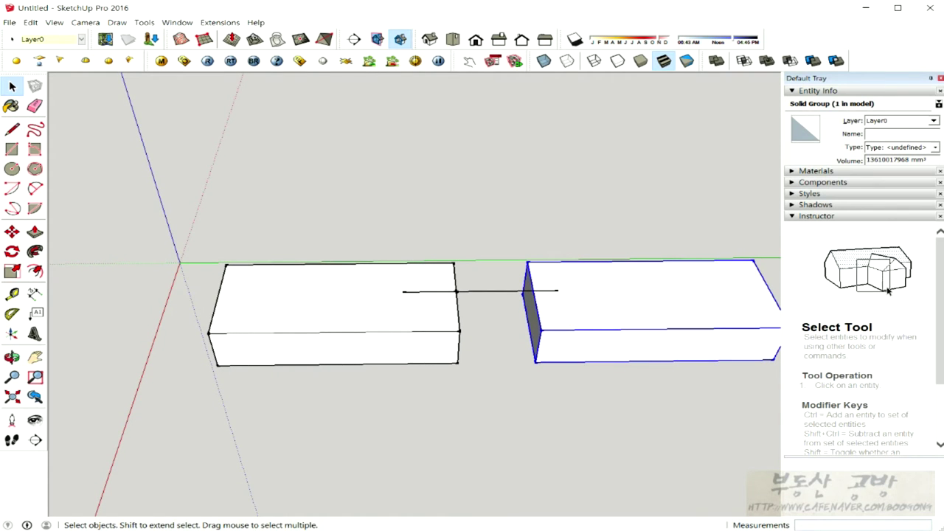
key("Return")
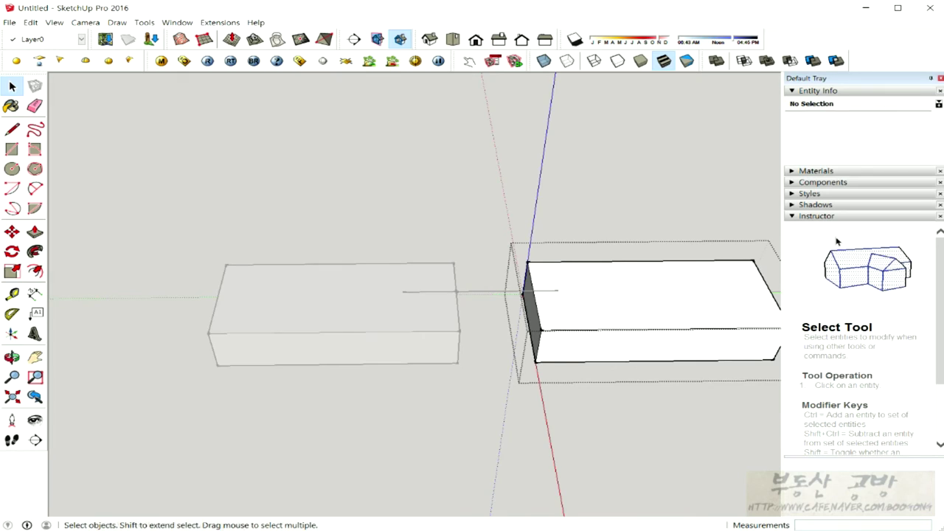
middle_click_drag(517, 310, 458, 310, "shift")
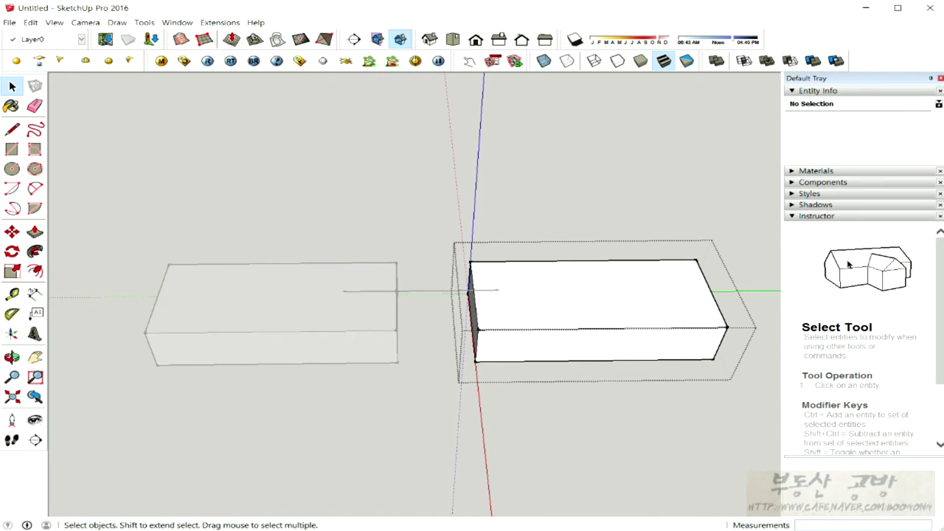
key("Escape")
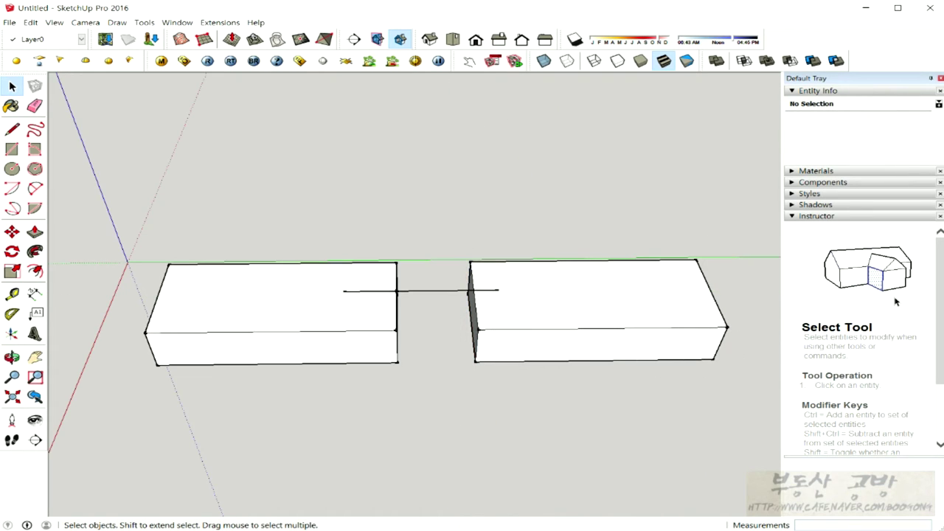
Open the grouped box for editing and draw a line about 2396 mm long across its top face between the long edges' midpoints.
left_click(590, 310)
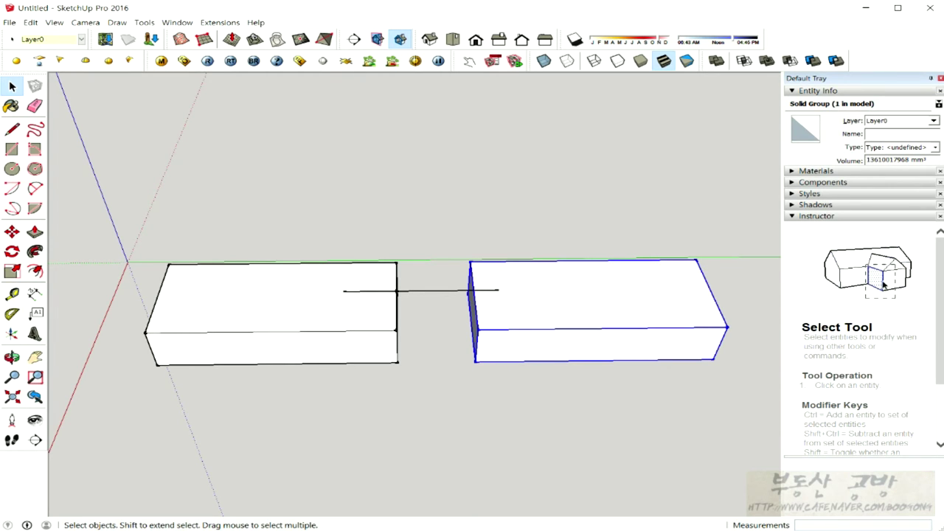
key("Return")
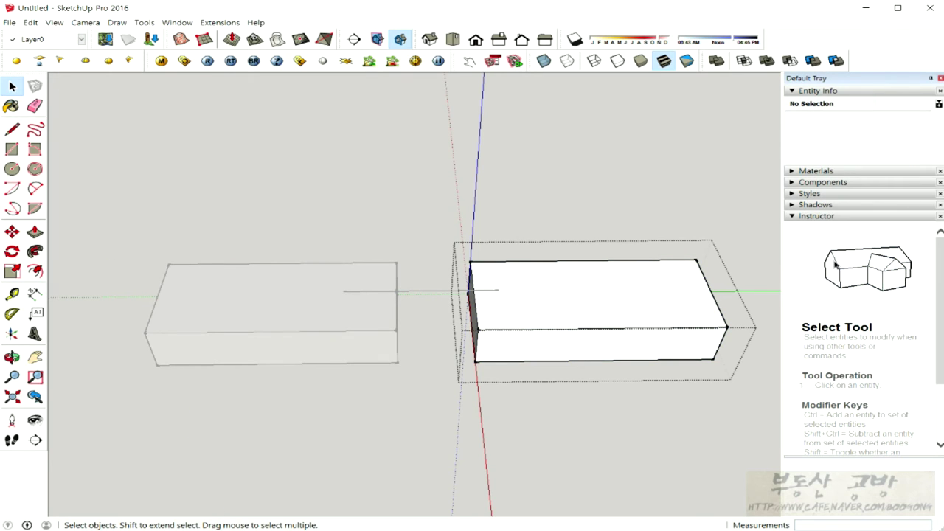
left_click(12, 129)
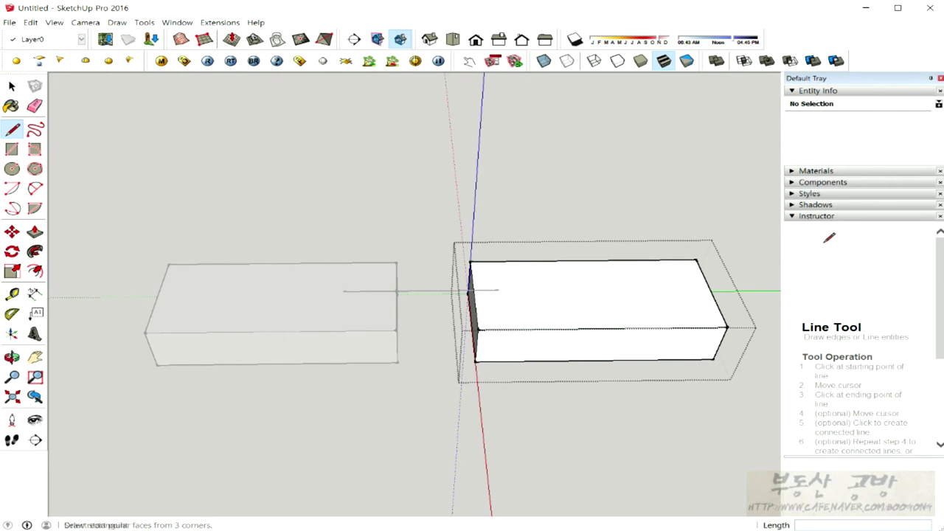
left_click(583, 261)
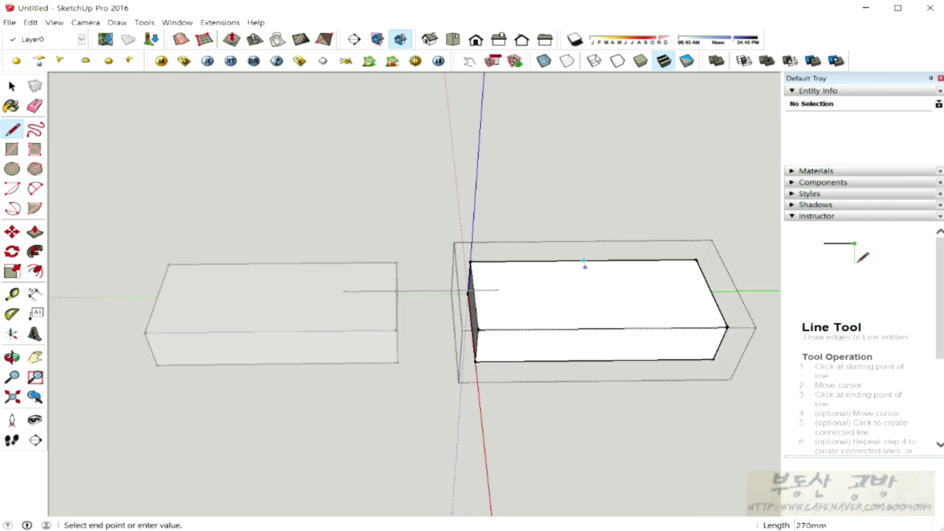
left_click(603, 328)
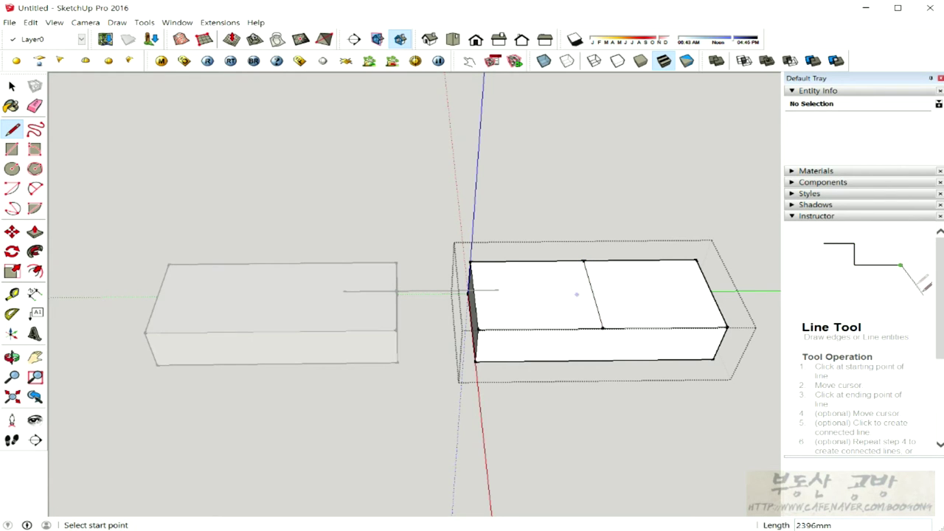
Stop drawing lines and close the grouped box after editing it.
scroll(574, 298, "up", 5)
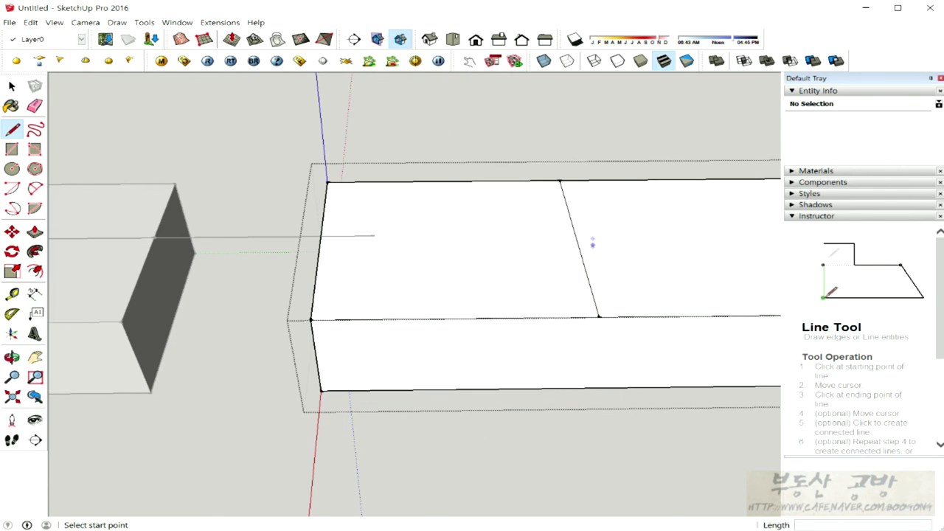
scroll(588, 281, "down", 4)
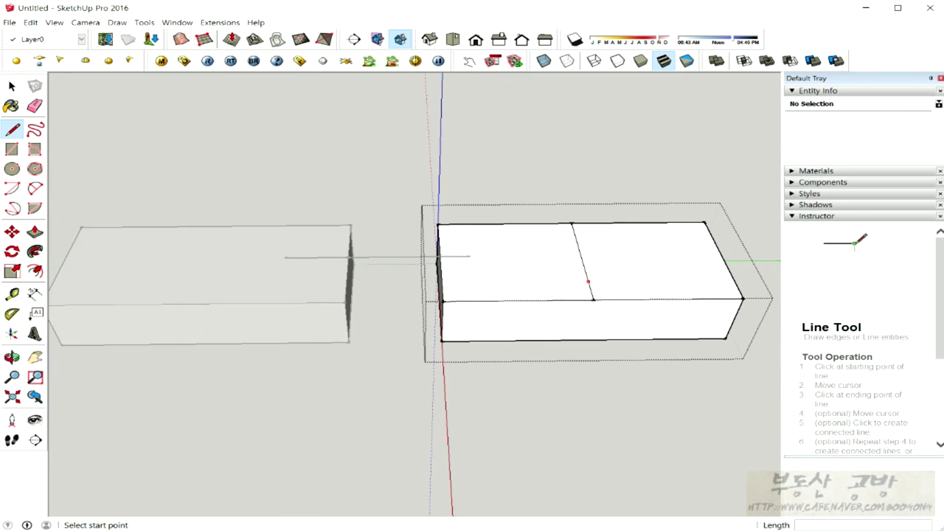
scroll(586, 301, "down", 2)
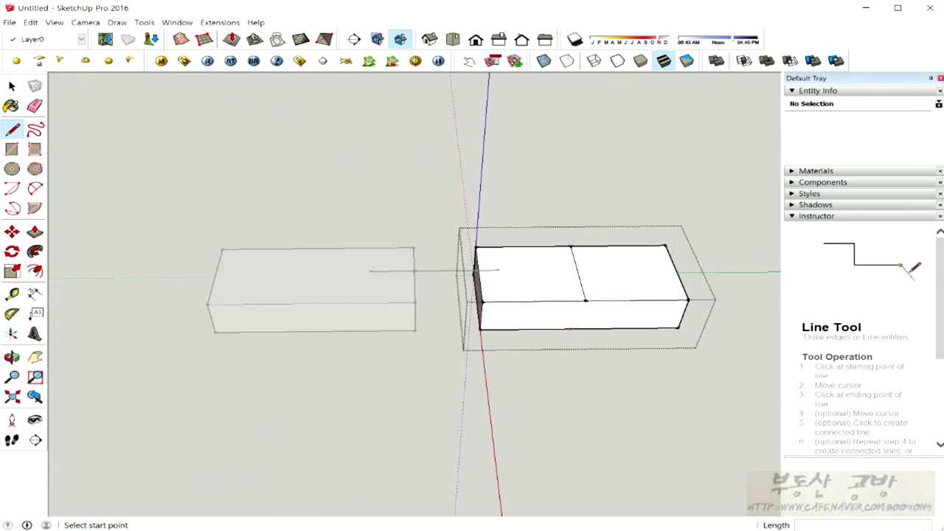
key("space")
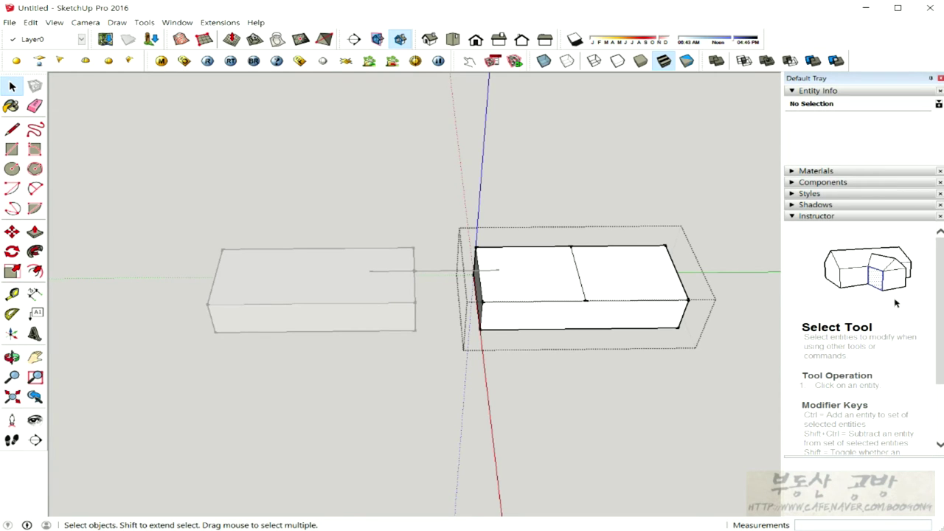
key("Escape")
Select the grouped box, open it with the Edit Group command, and close it again.
left_click(568, 287)
right_click(555, 275)
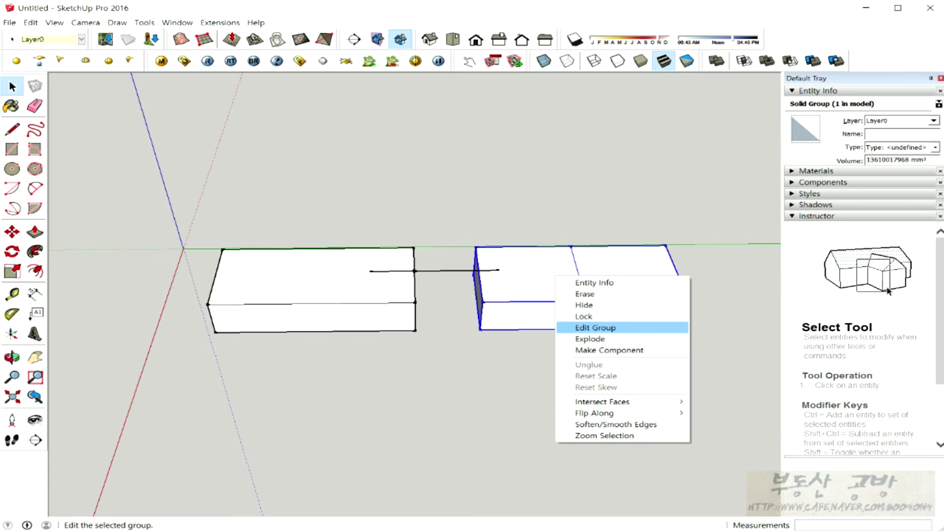
left_click(595, 327)
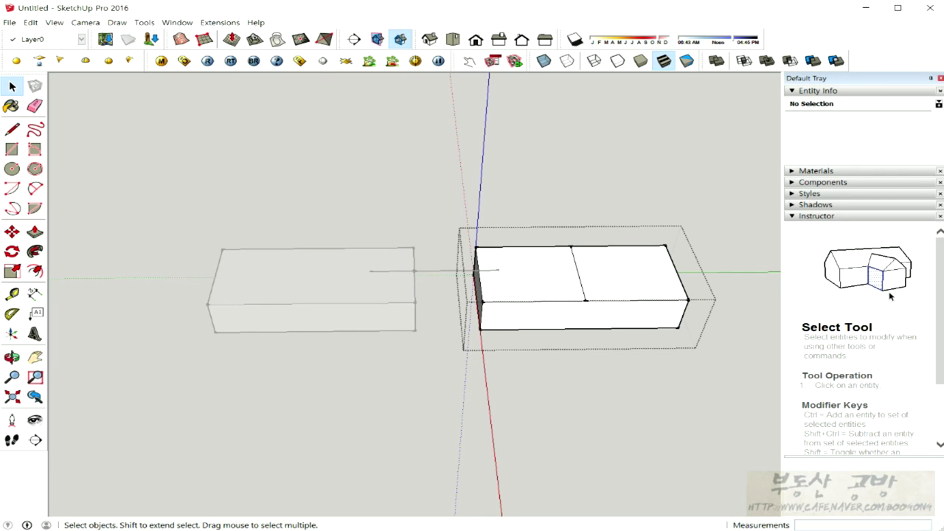
key("Escape")
Open the grouped box for editing, select all its connected geometry, and close the group.
middle_click_drag(413, 354, 564, 363)
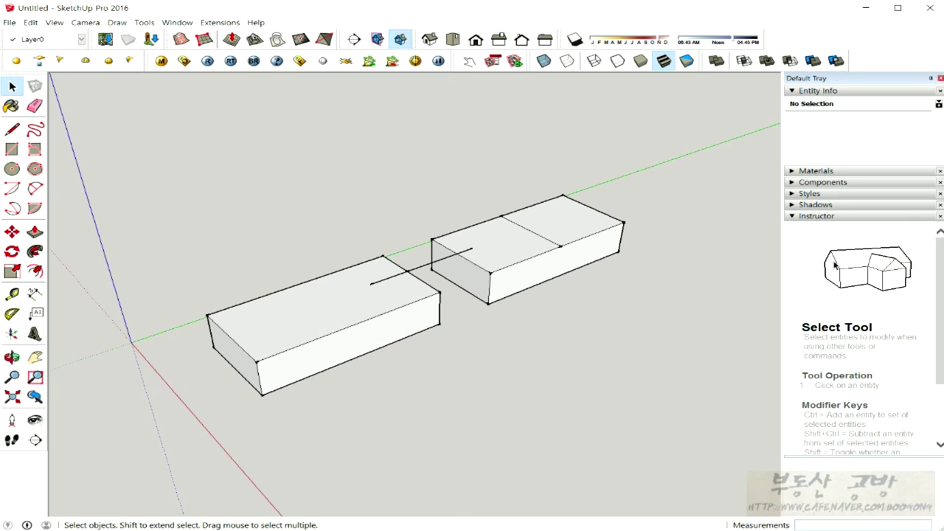
middle_click_drag(443, 357, 516, 359)
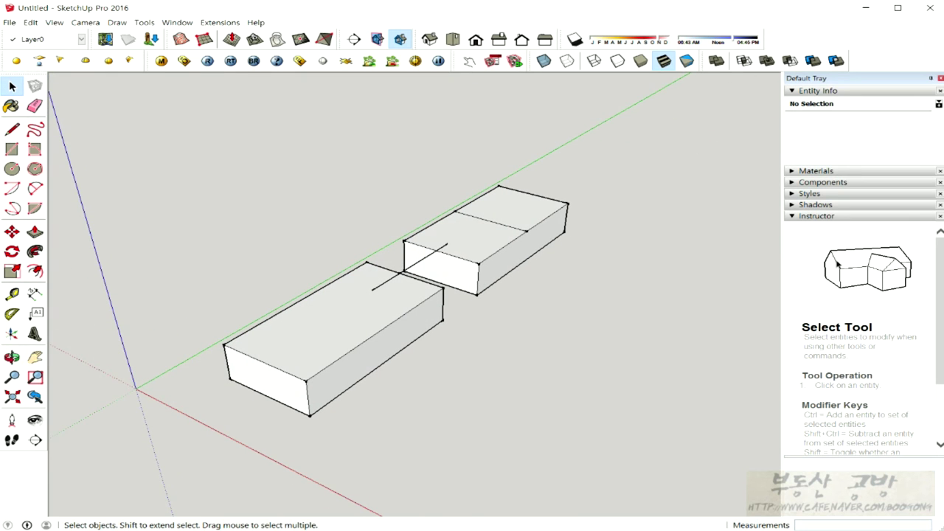
middle_click_drag(442, 332, 328, 334, "shift")
middle_click_drag(472, 291, 471, 291)
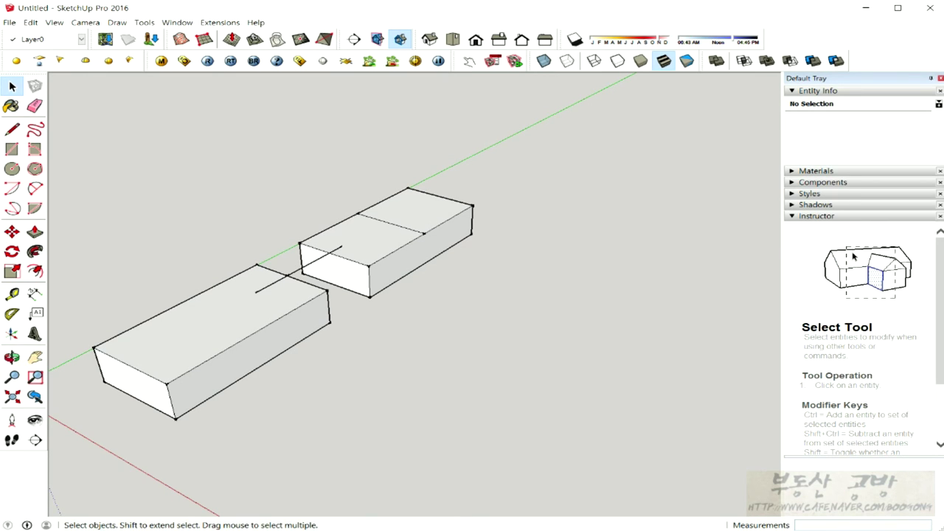
middle_click_drag(413, 310, 342, 288)
left_click(469, 247)
double_click(469, 247)
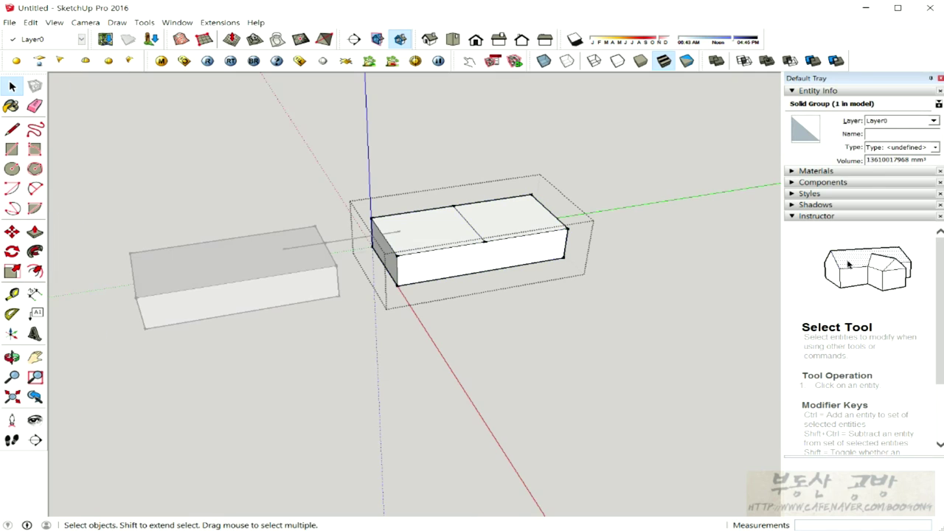
triple_click(469, 247)
left_click(480, 325)
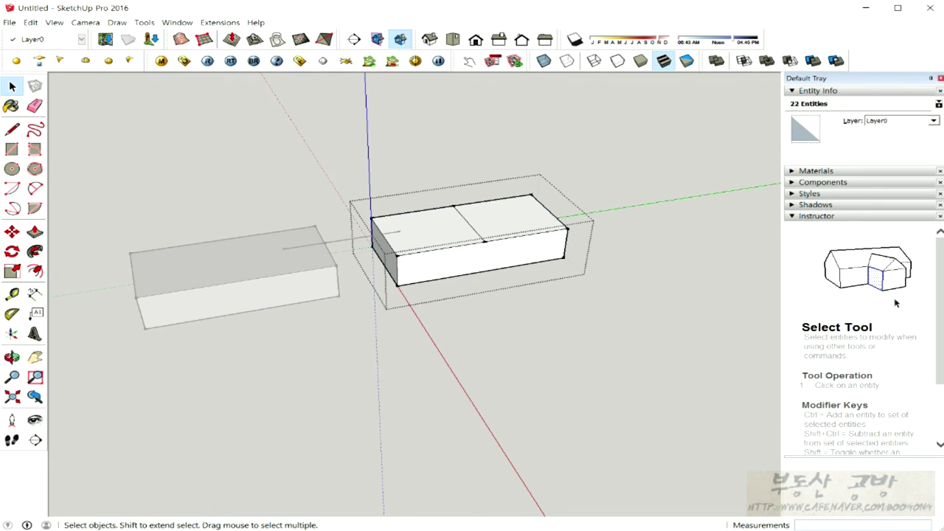
left_click(479, 325)
Delete both segments of the line connecting the original box to the grouped box.
middle_click_drag(443, 325, 489, 329)
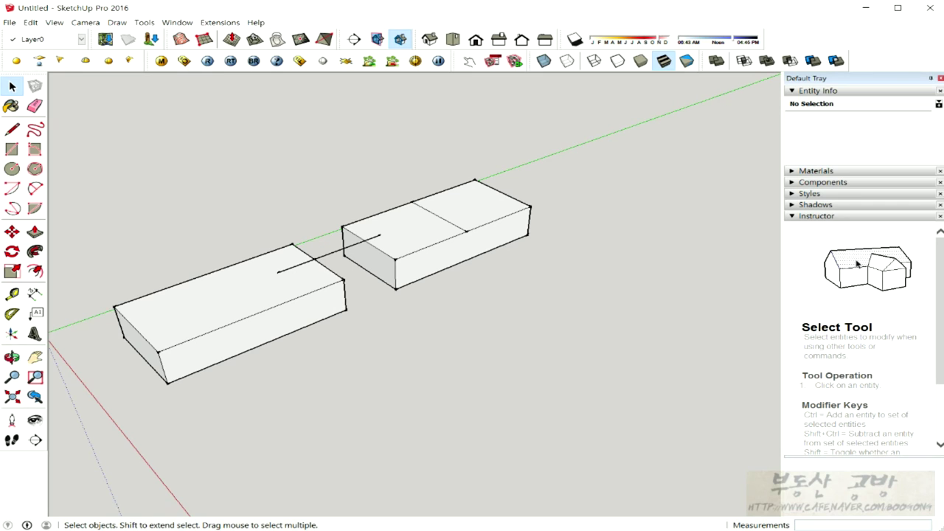
left_click(243, 286)
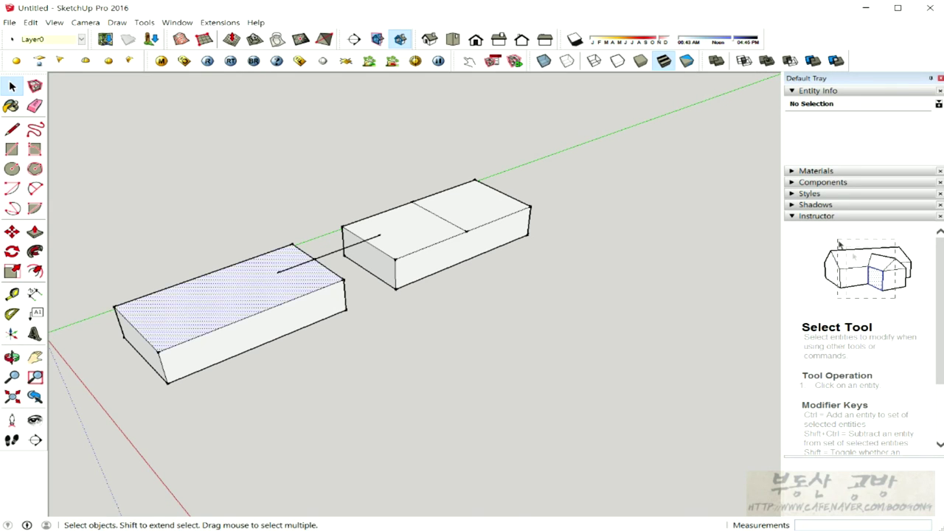
left_click(332, 253)
key("Delete")
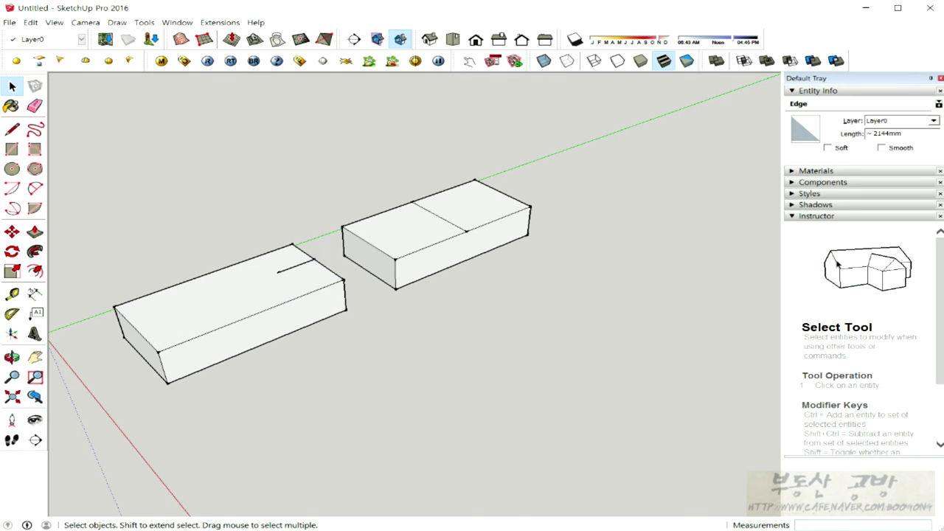
left_click(296, 267)
key("Delete")
Select the grouped box and the original box's top face with its edges in turn to compare their selection behavior.
left_click(436, 238)
middle_click_drag(437, 243, 402, 230)
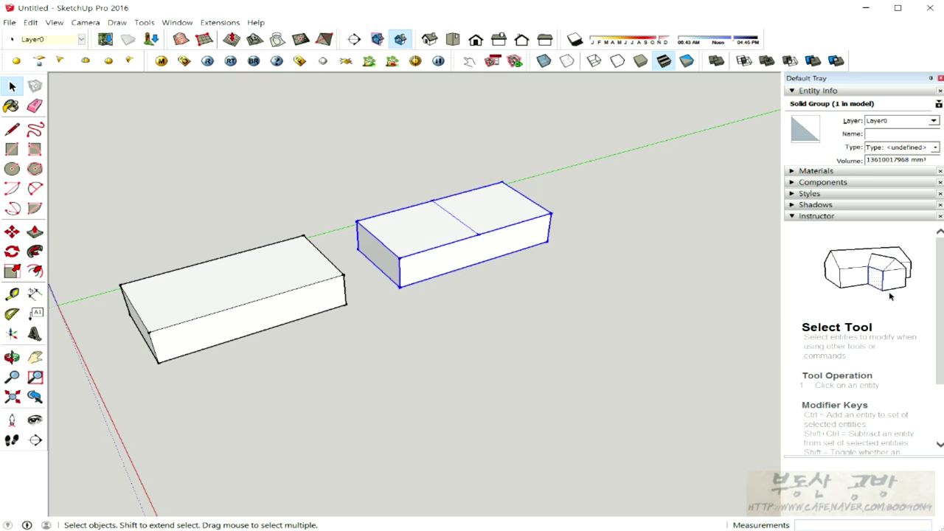
double_click(236, 286)
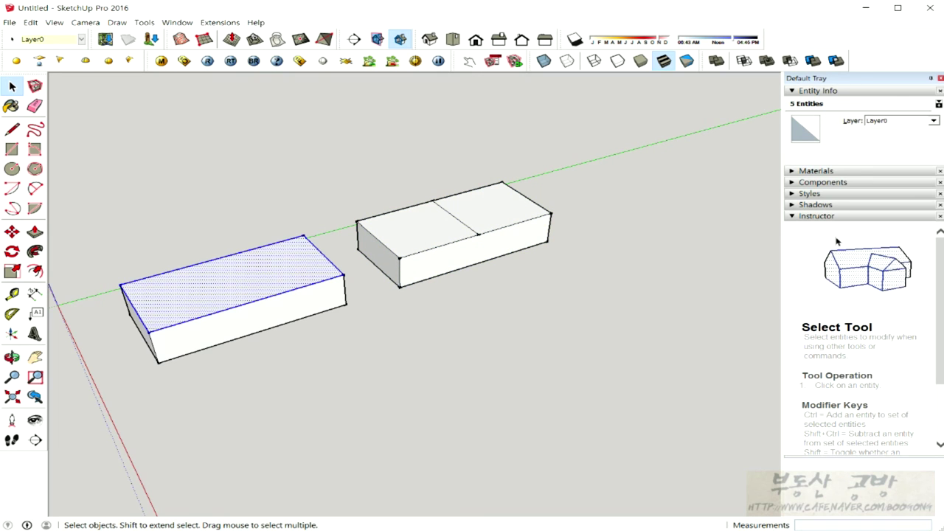
left_click(443, 237)
double_click(235, 284)
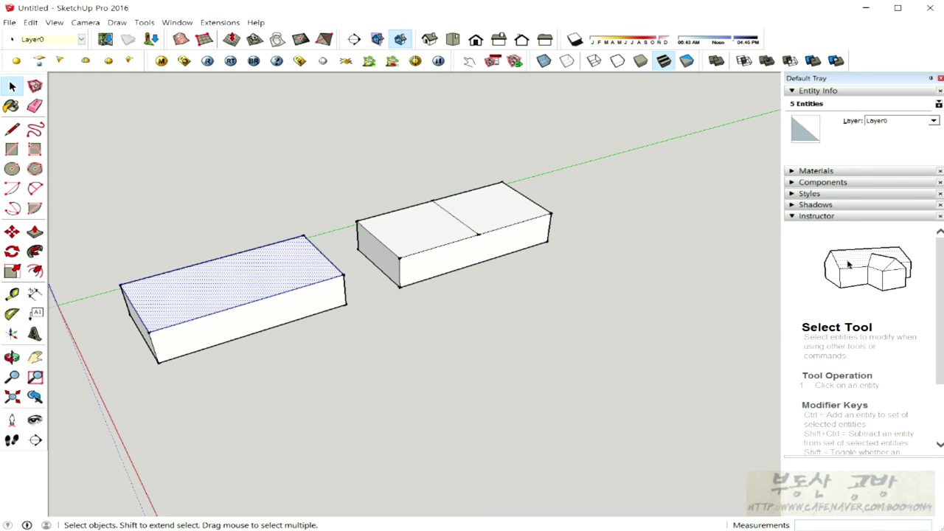
Select all connected faces and edges of the original box and make them a group.
triple_click(223, 291)
right_click(218, 296)
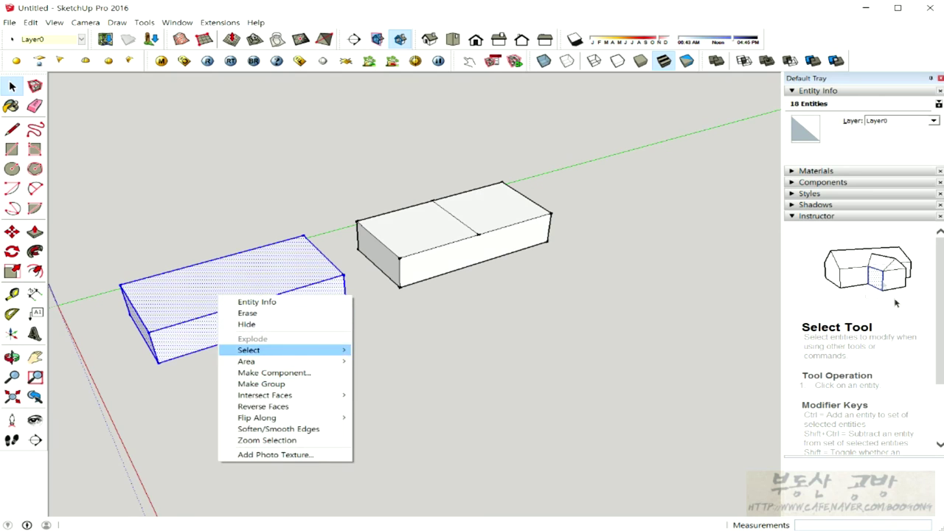
left_click(254, 383)
left_click(351, 324)
Select the two grouped boxes alternately to examine how each behaves as a single object.
left_click(302, 292)
left_click(413, 255)
left_click(302, 291)
left_click(413, 254)
left_click(302, 291)
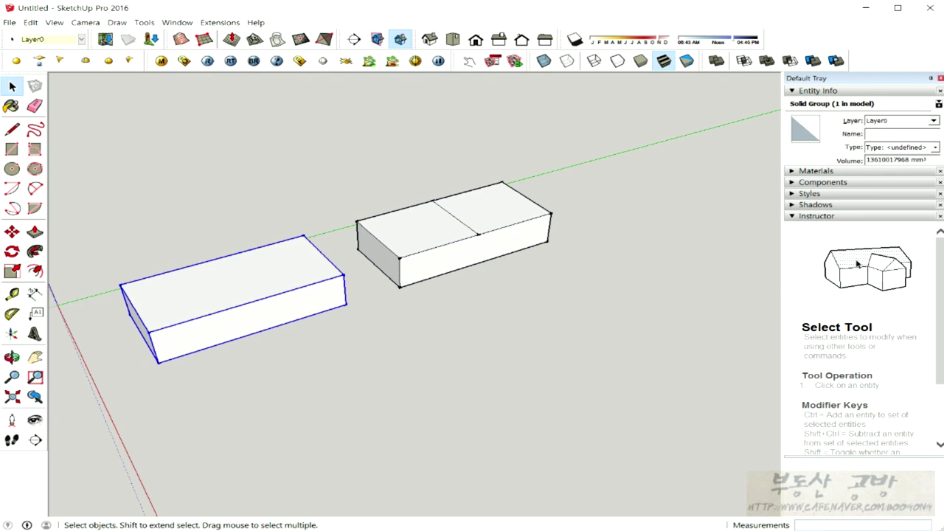
left_click(352, 325)
left_click(427, 255)
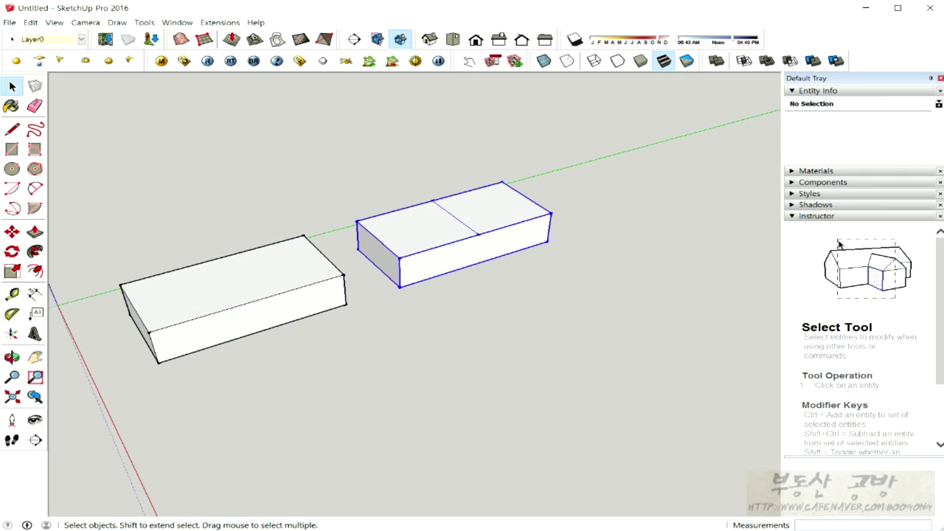
double_click(302, 291)
left_click(369, 324)
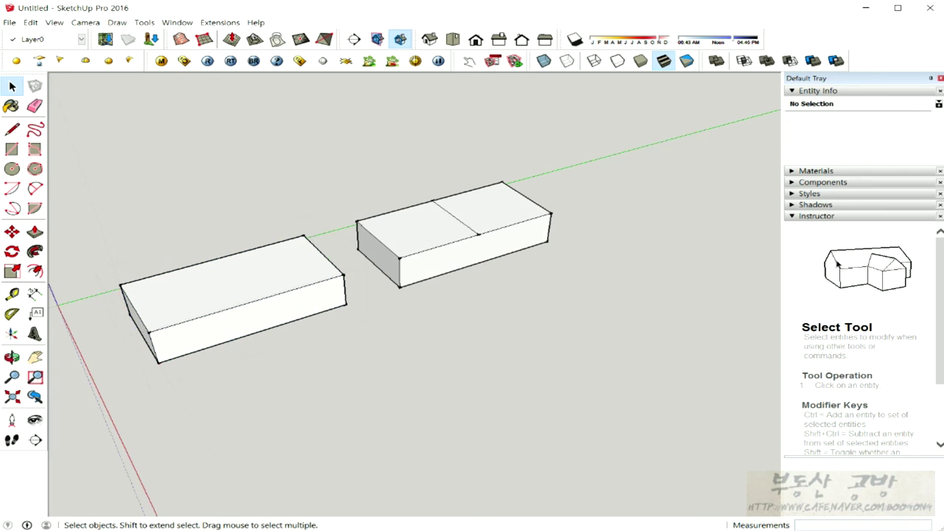
Select both grouped boxes and combine them into one group.
key("ctrl+a")
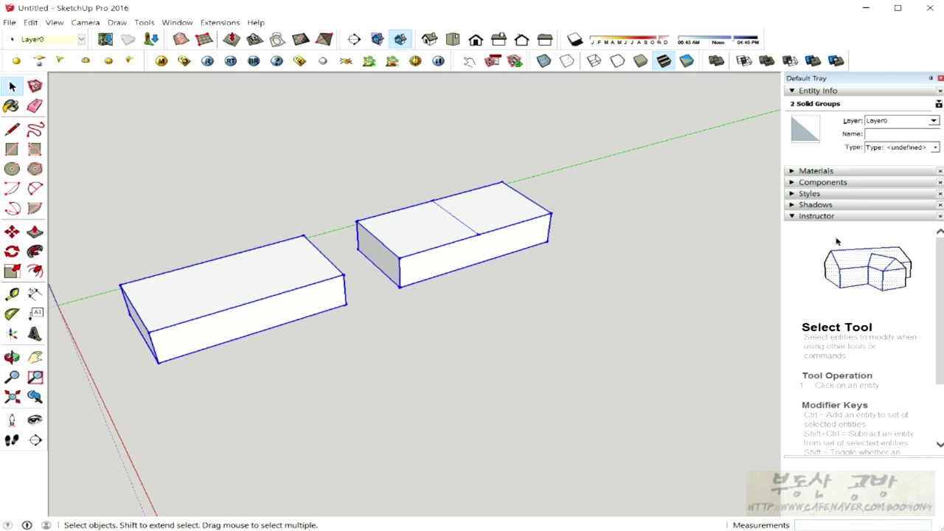
right_click(393, 233)
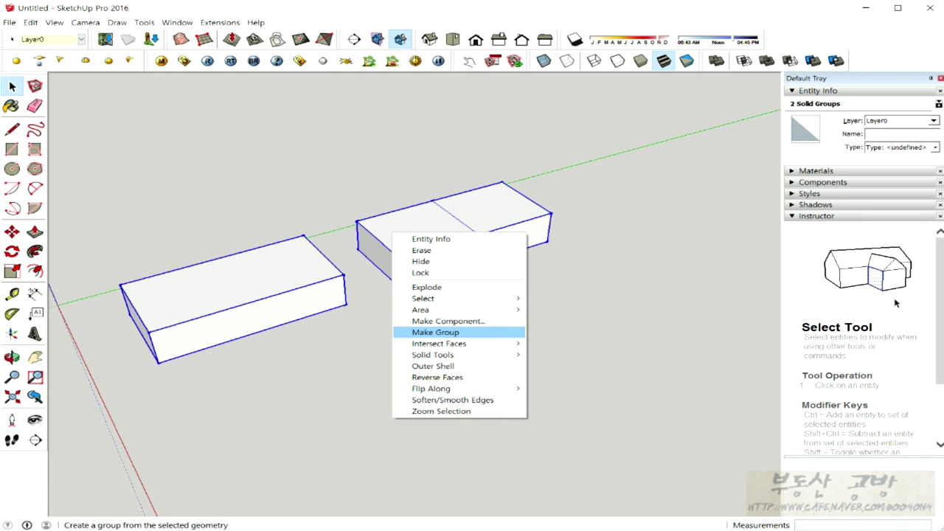
left_click(435, 331)
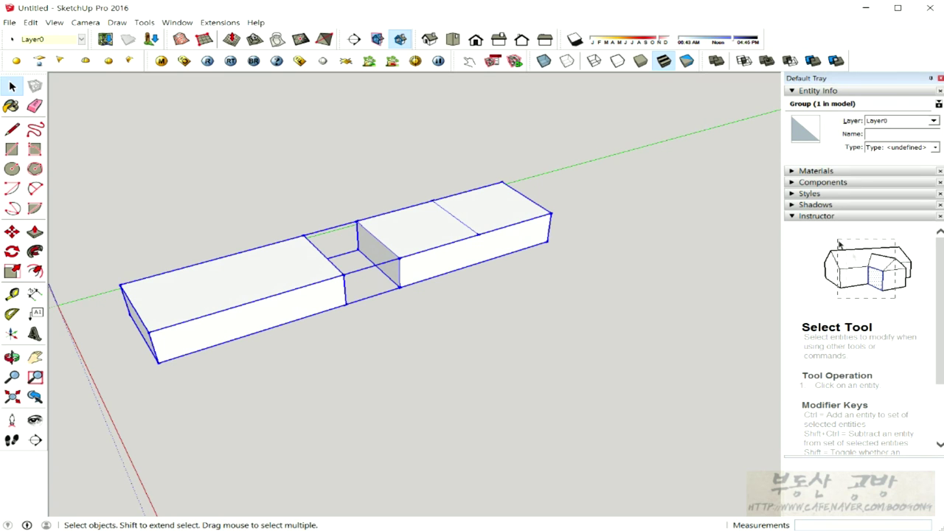
Examine the combined group from different angles, deselecting and reselecting it.
middle_click_drag(354, 310, 414, 313)
left_click(415, 312)
left_click(435, 255)
middle_click_drag(435, 254, 361, 258)
middle_click_drag(391, 310, 369, 299)
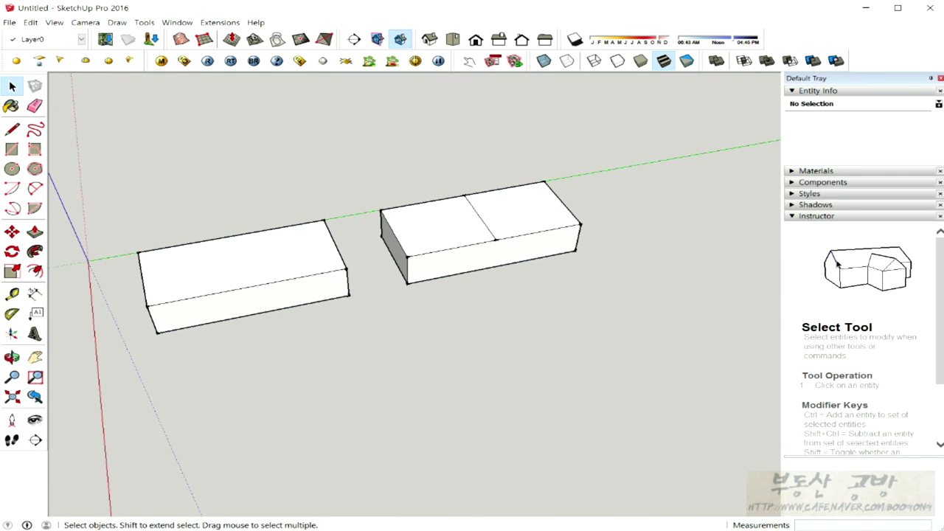
Select the combined group and explode it into its two box groups.
key("ctrl+z")
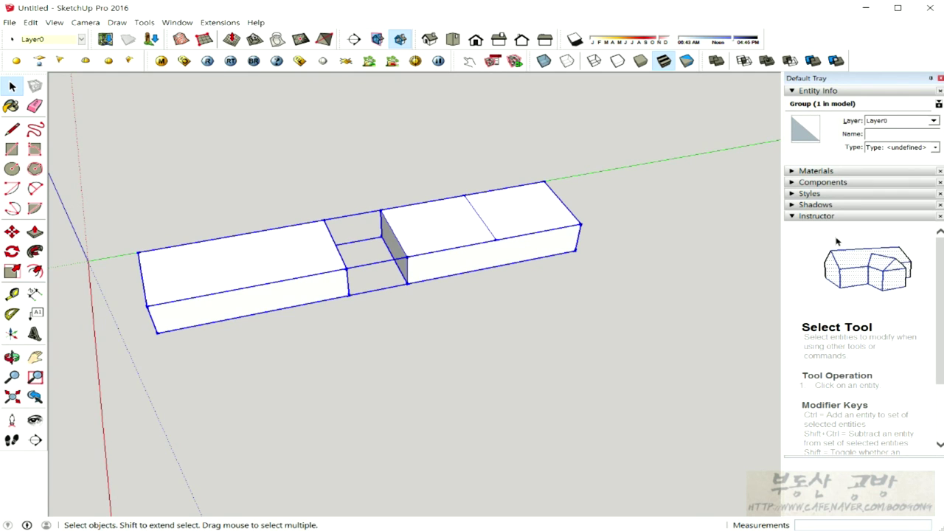
right_click(300, 250)
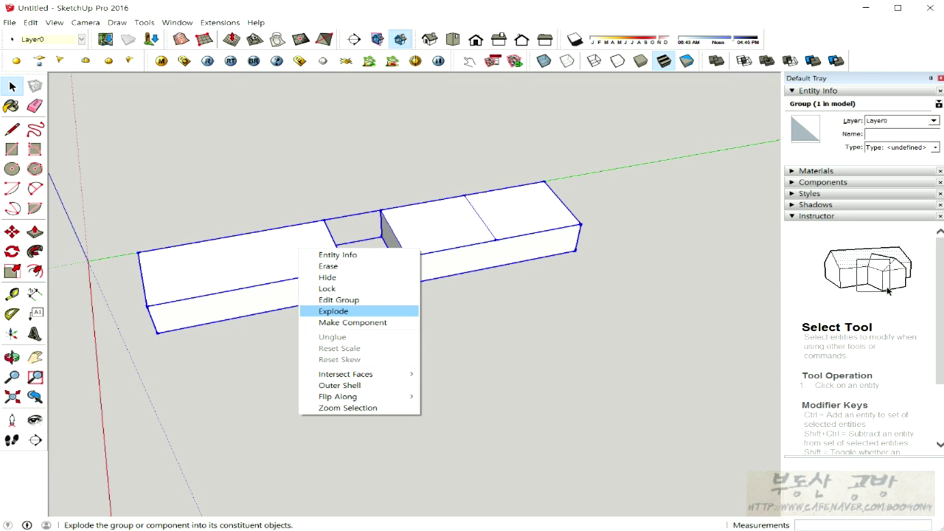
left_click(333, 311)
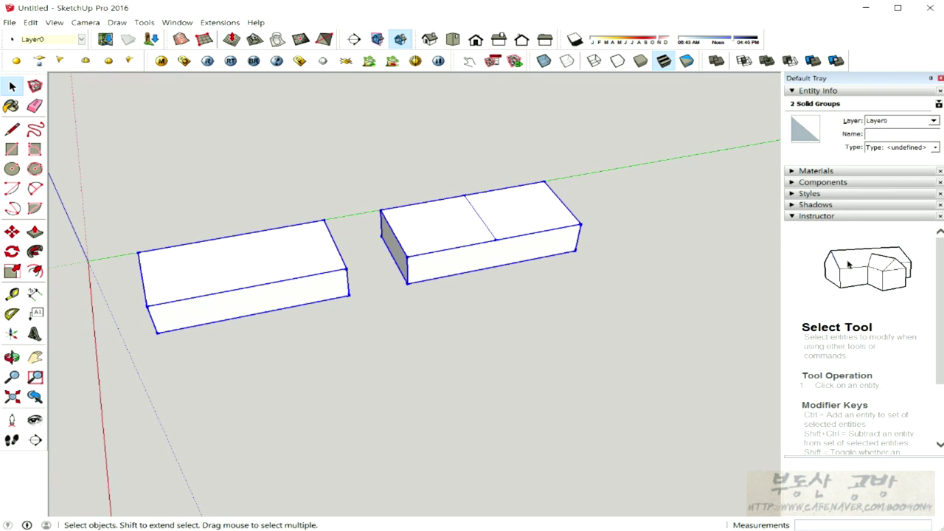
Select each box group individually to check that the two are separate objects.
left_click(273, 267)
left_click(461, 236)
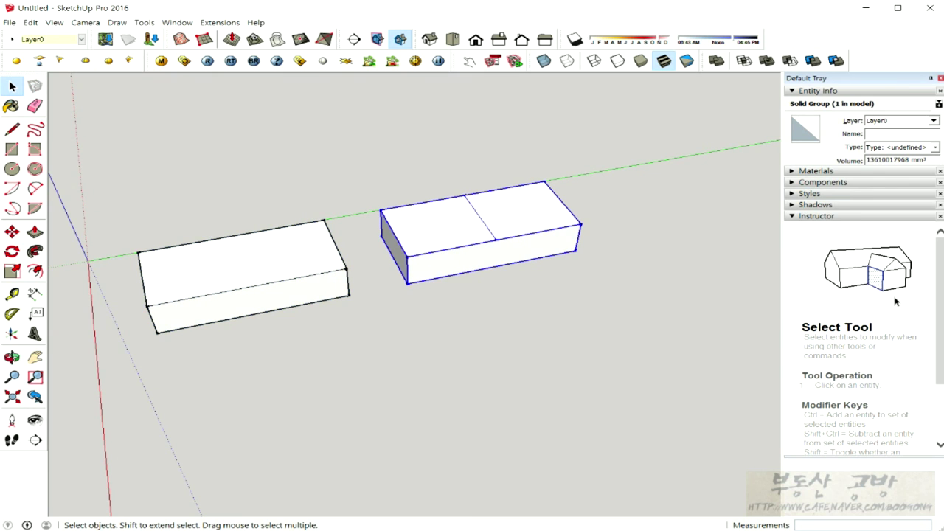
left_click(269, 268)
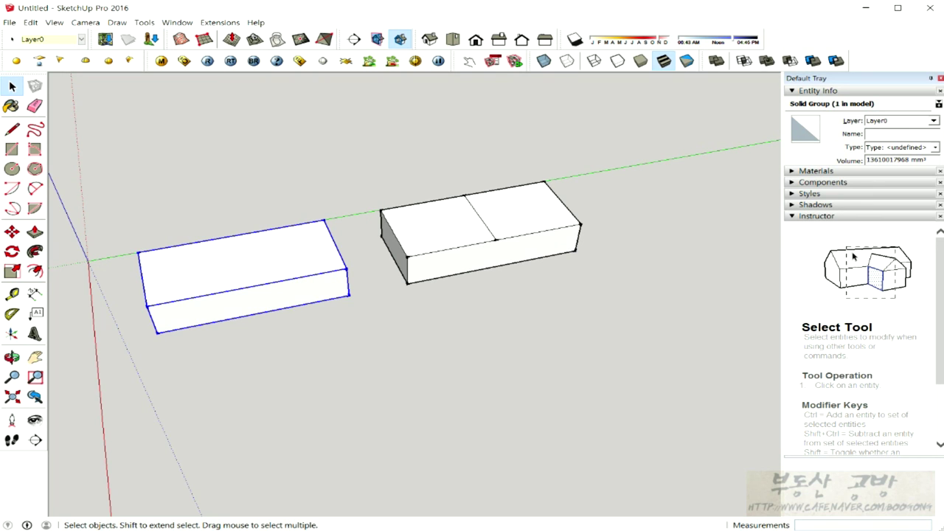
Explode the undivided box group nearest the origin into loose faces and edges.
right_click(253, 270)
key("Down")
key("Down")
key("Down")
key("Down")
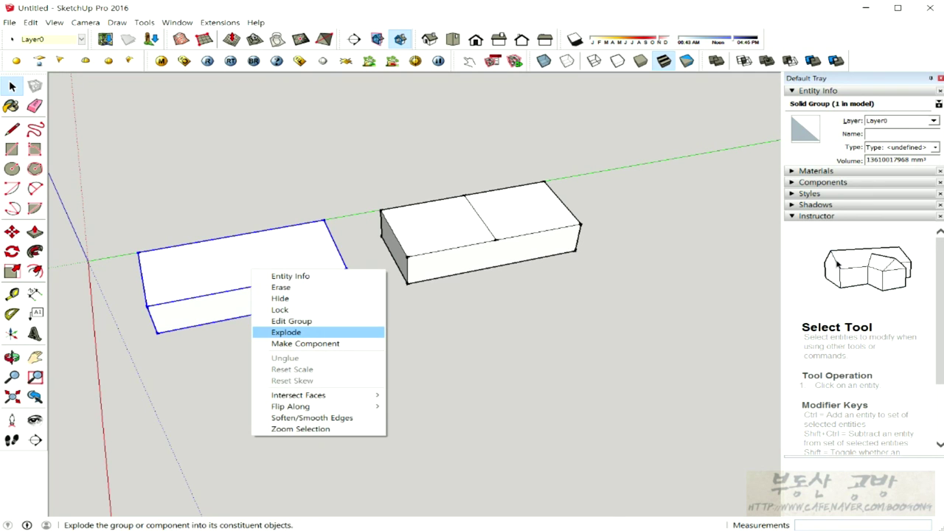
key("Return")
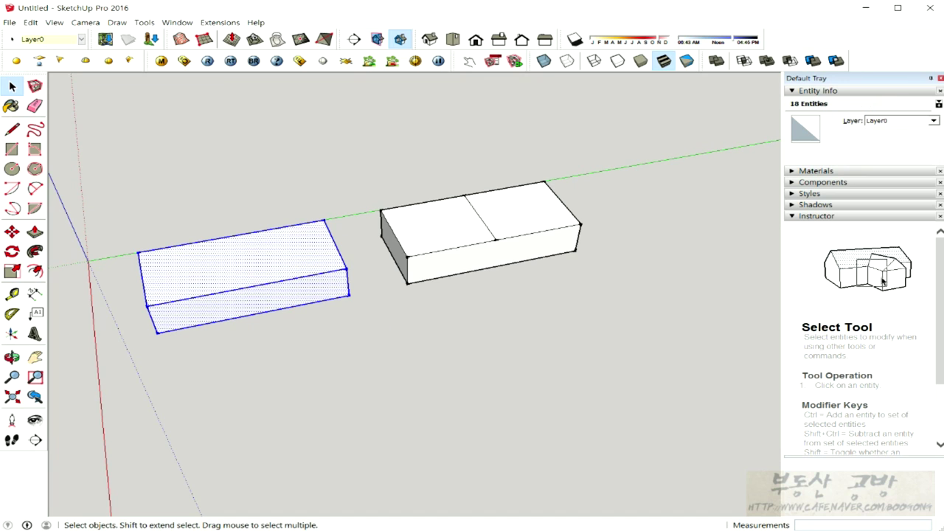
Select only the exploded box's top face and examine it from another angle.
left_click(247, 266)
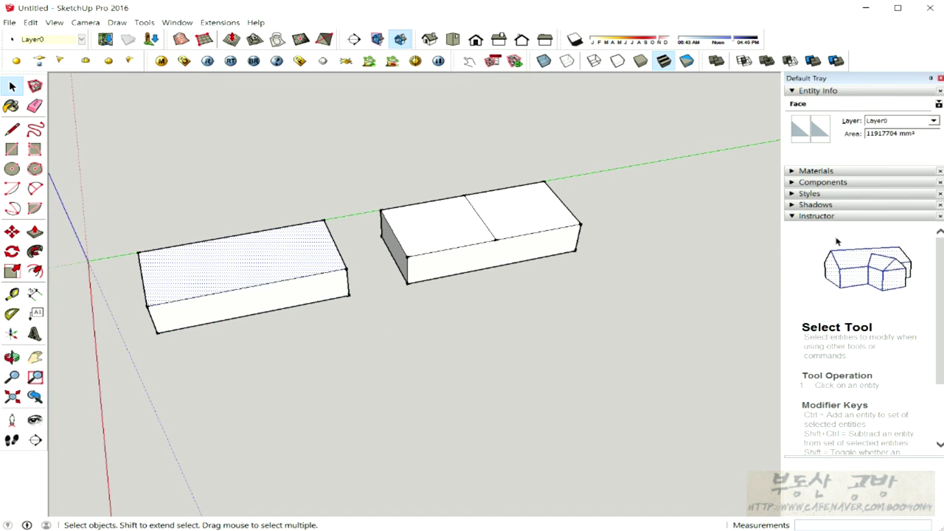
middle_click_drag(281, 295, 358, 287)
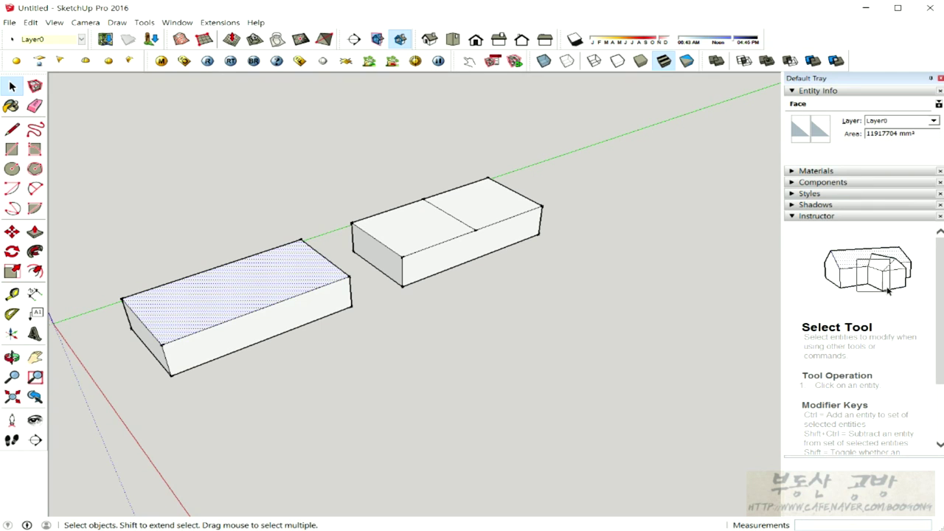
middle_click_drag(310, 295, 309, 297)
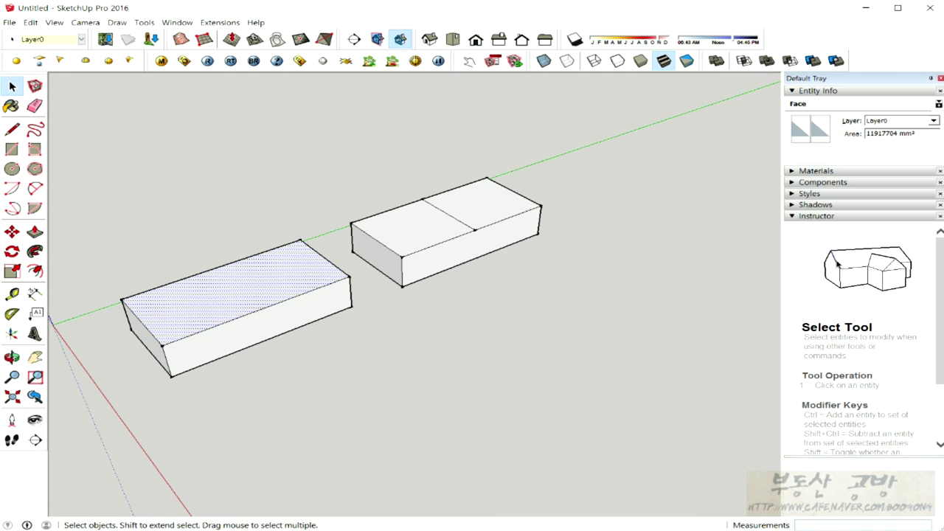